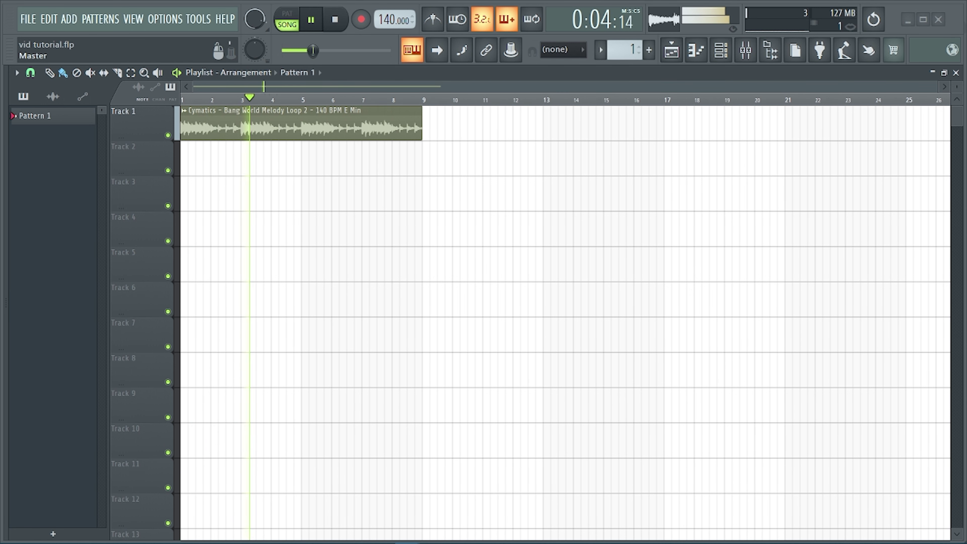
Raise the master output volume while the Bang World Melody Loop 2 clip plays
left_click_drag(305, 51, 336, 51)
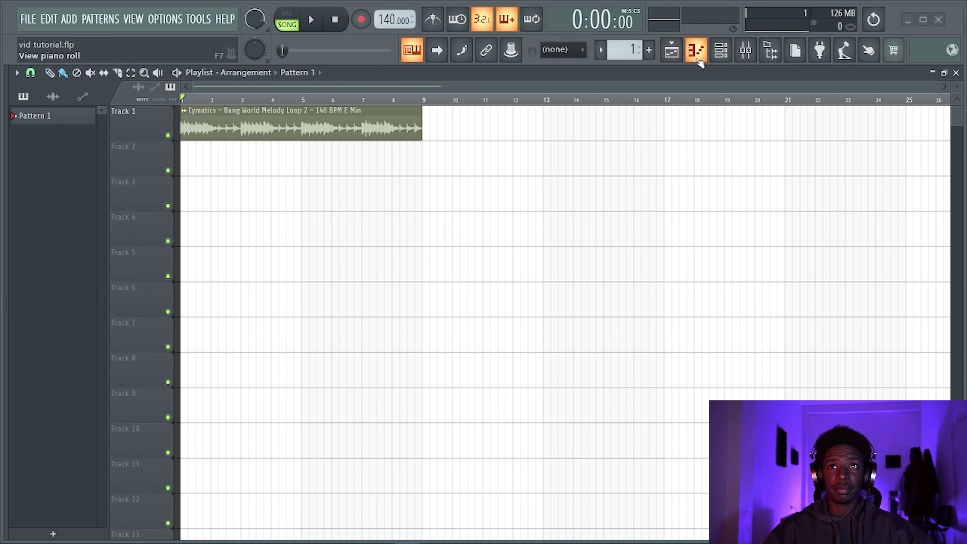
Replace the Cymatics melody channel with the 808 (HOSHI) sample from the Browser
left_click(725, 59)
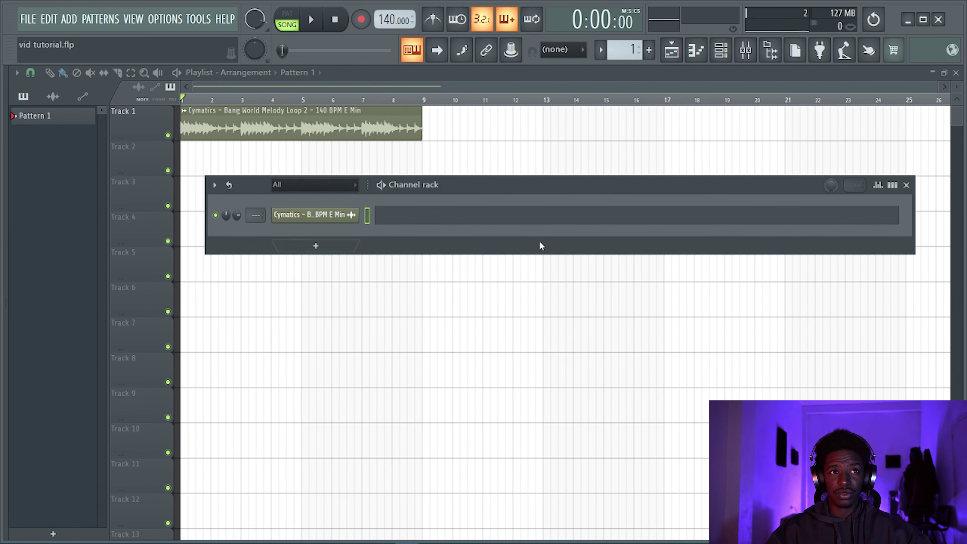
key("alt+F8")
scroll(22, 238, "down", 1)
scroll(21, 236, "up", 1)
left_click(57, 230)
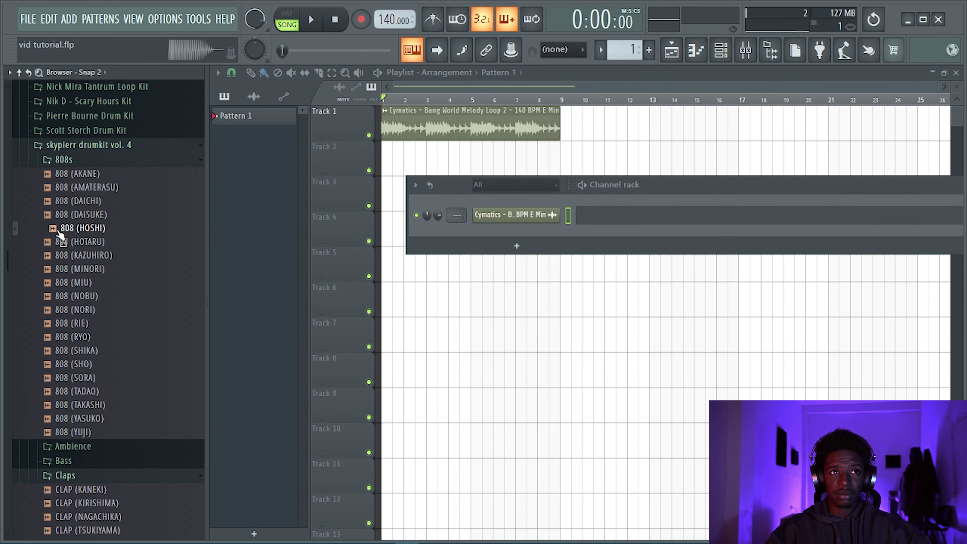
left_click_drag(179, 234, 314, 217)
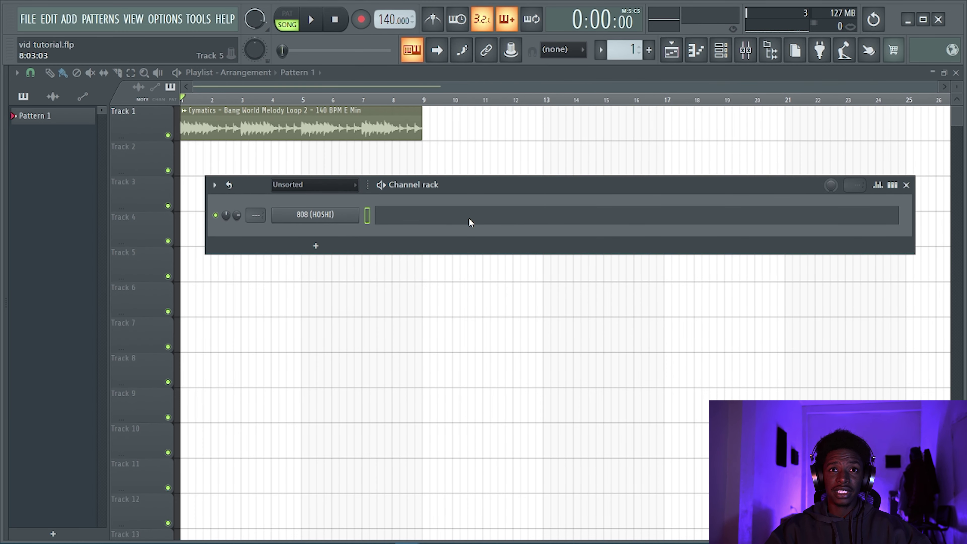
Reposition the Channel rack and open the 808 (HOSHI) piano roll
left_click_drag(438, 189, 602, 178)
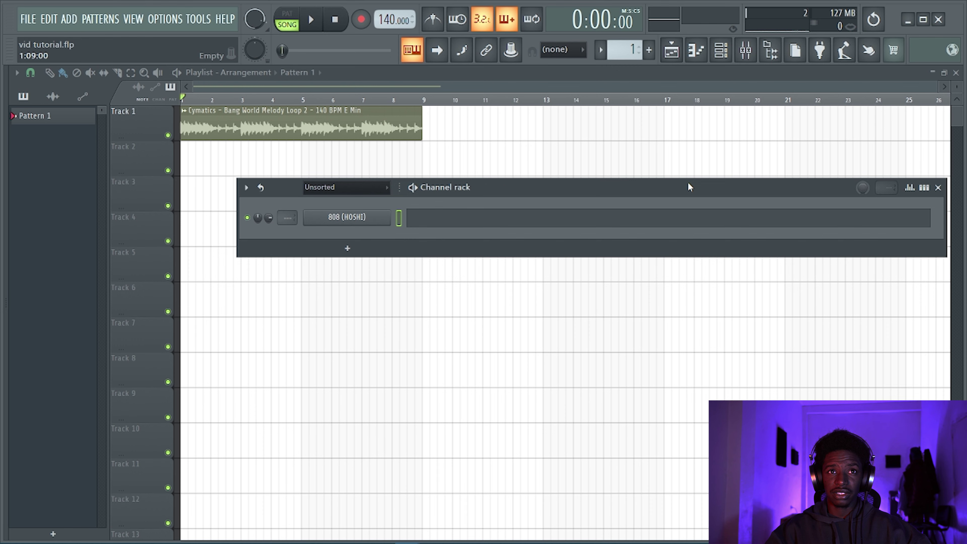
left_click_drag(688, 186, 642, 201)
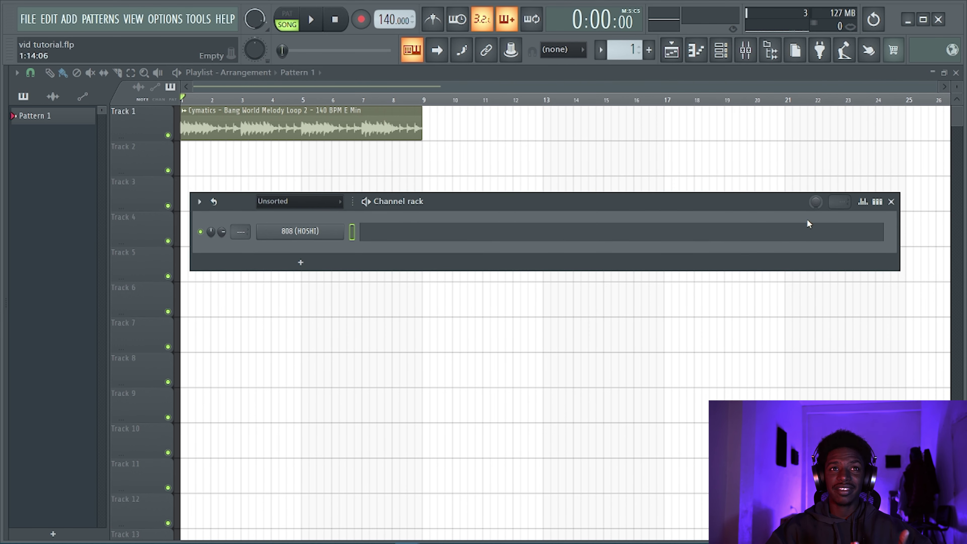
left_click(878, 202)
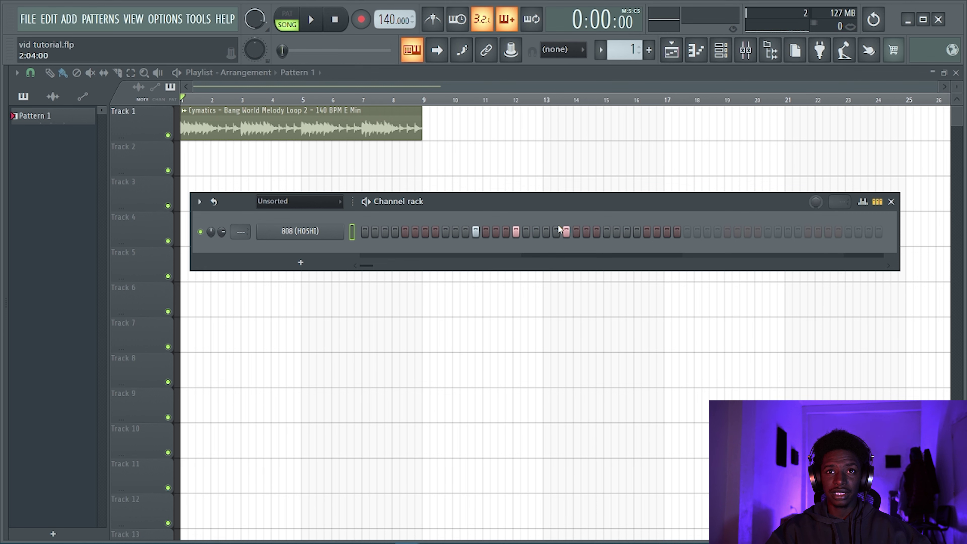
left_click(877, 203)
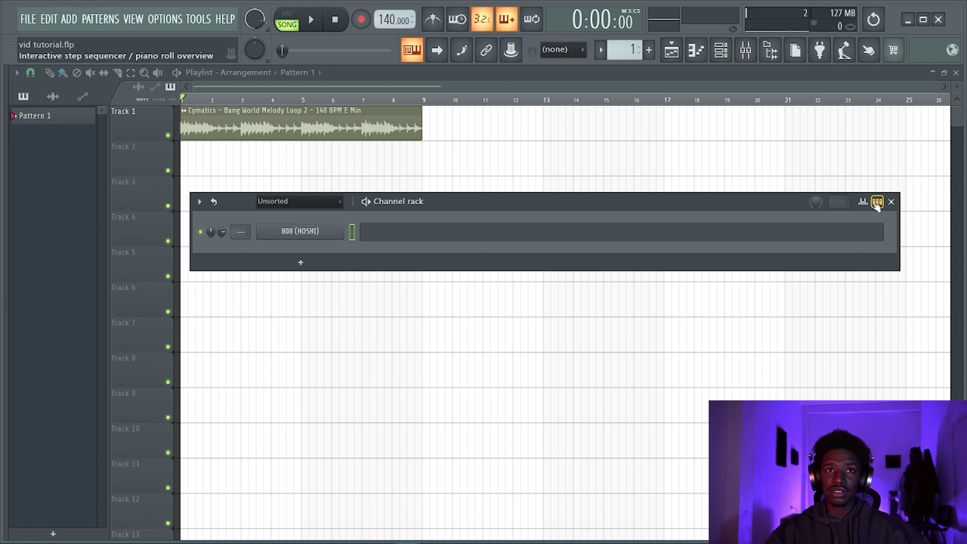
left_click(382, 234)
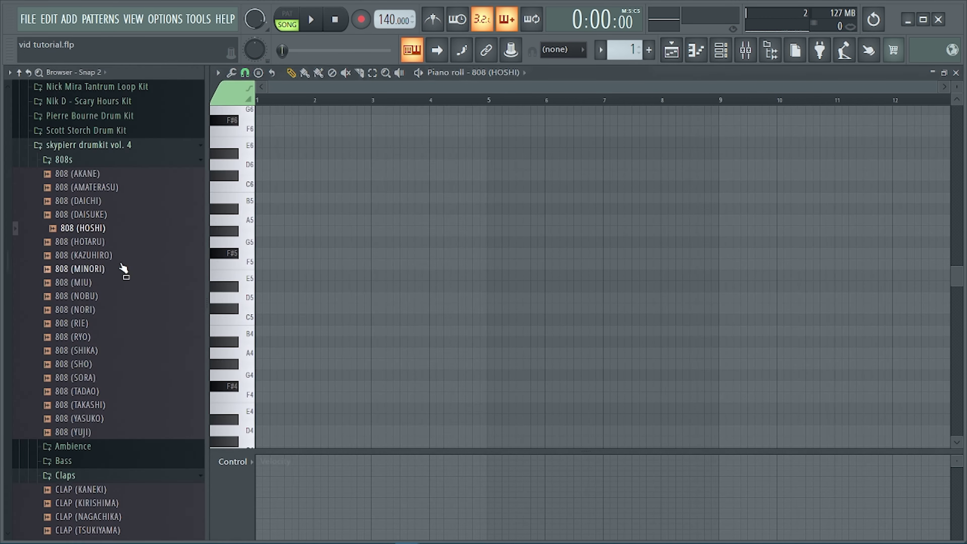
Load the CLAP (NAGACHIKA) sample into a new channel
left_click(696, 61)
left_click(696, 61)
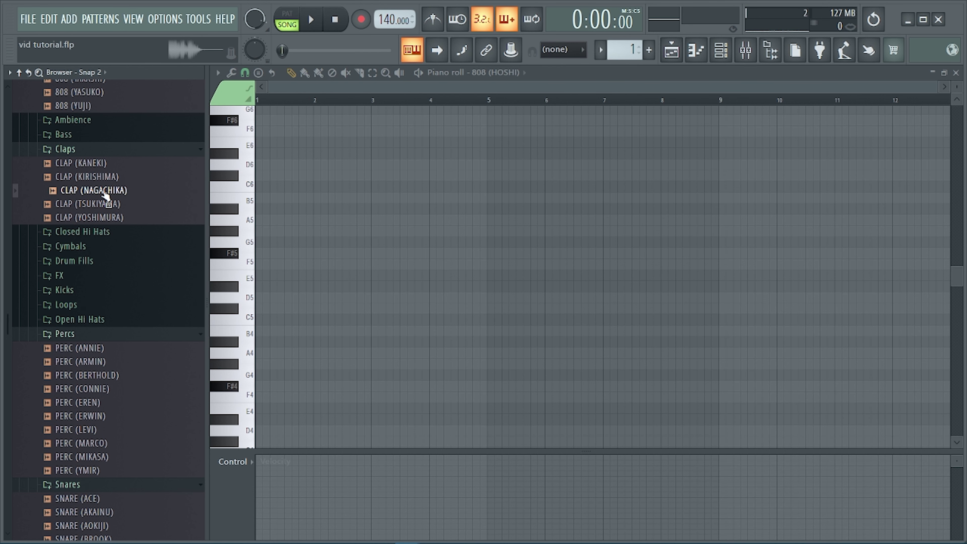
right_click(104, 194)
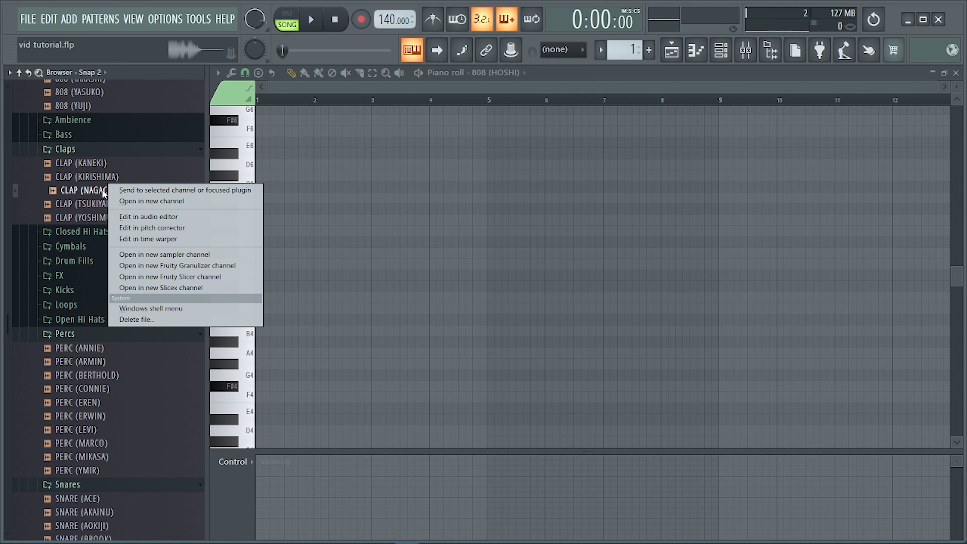
left_click(144, 202)
Audition CLAP (KIRISHIMA) and load HIHAT (CELL) into a new channel
scroll(118, 268, "down", 6)
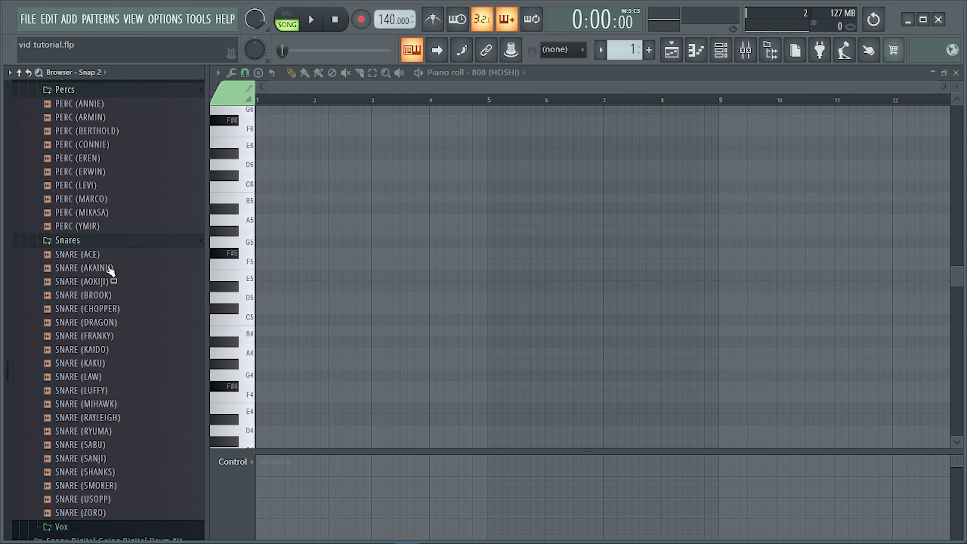
scroll(108, 267, "up", 10)
left_click(109, 343)
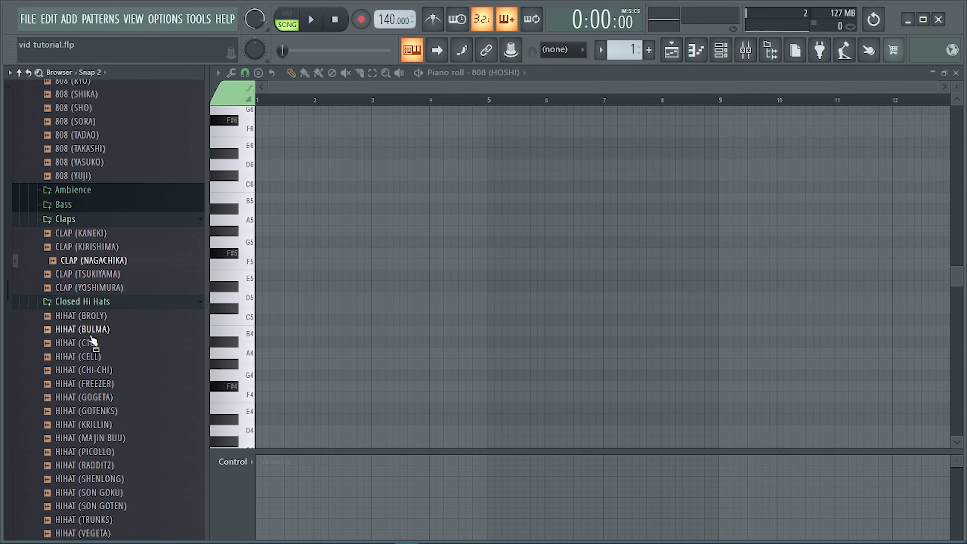
left_click(101, 355)
right_click(101, 356)
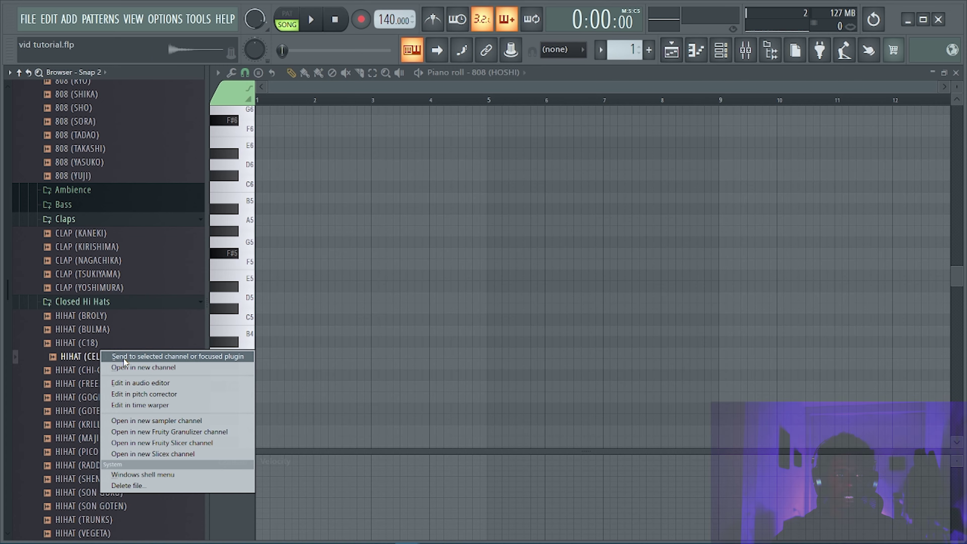
left_click(145, 367)
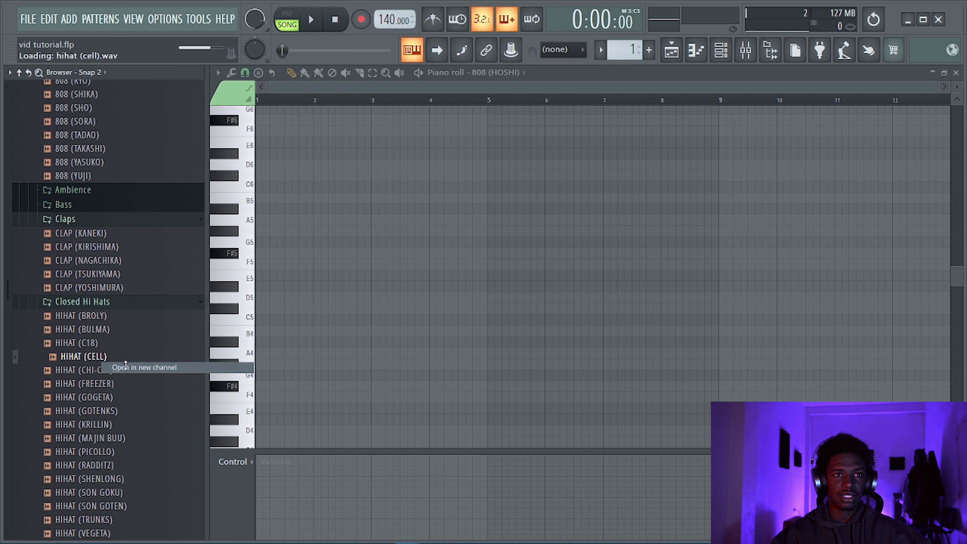
Load KICK (TANJIRO) from the Kicks folder into a new channel and hide the Browser
scroll(106, 316, "down", 8)
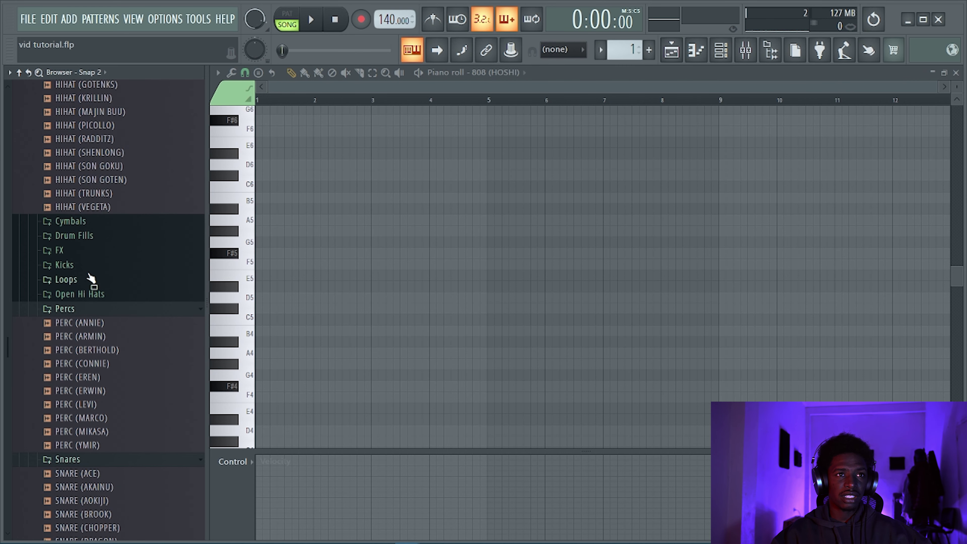
left_click(102, 266)
left_click(107, 307)
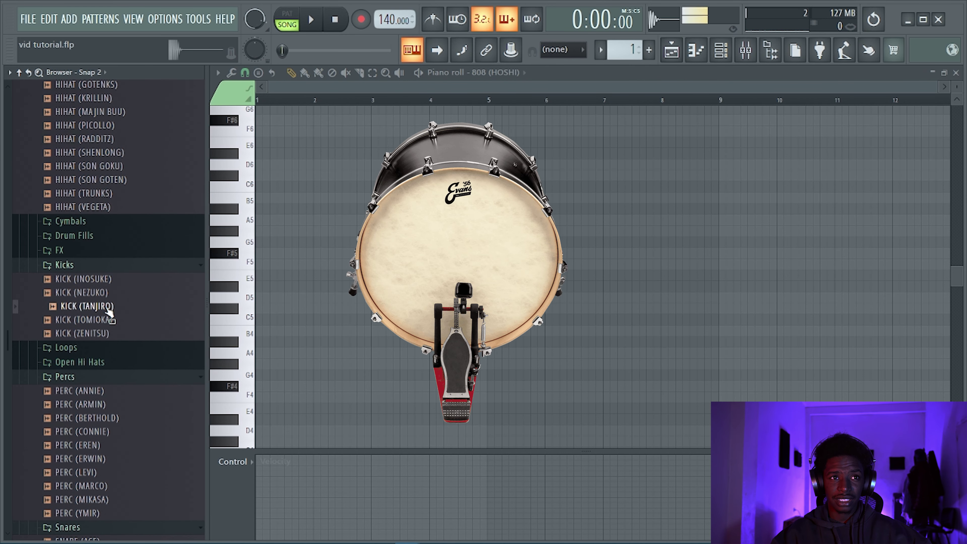
right_click(107, 307)
left_click(126, 316)
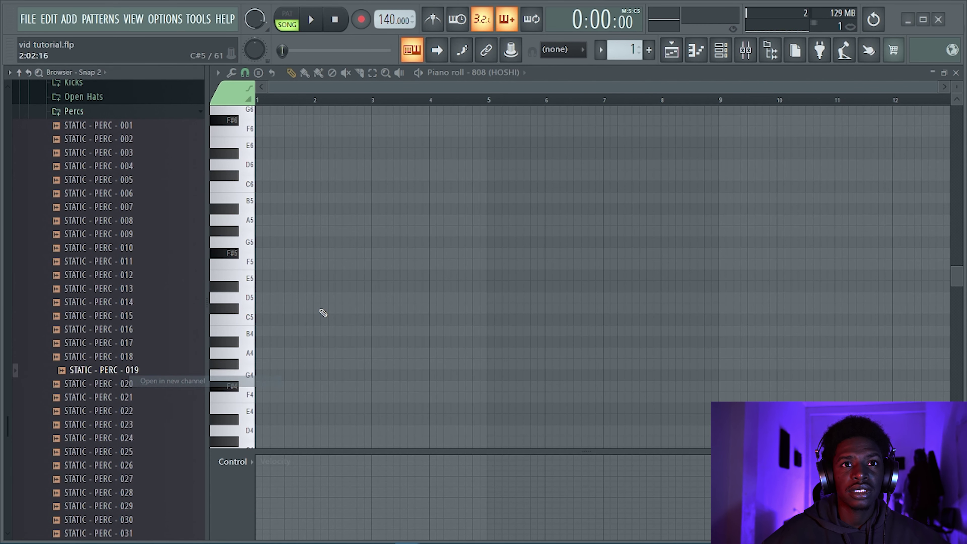
key("alt+F8")
Open the CLAP (NAGACHIKA) piano roll from Pattern 1 in the song arrangement
left_click(715, 54)
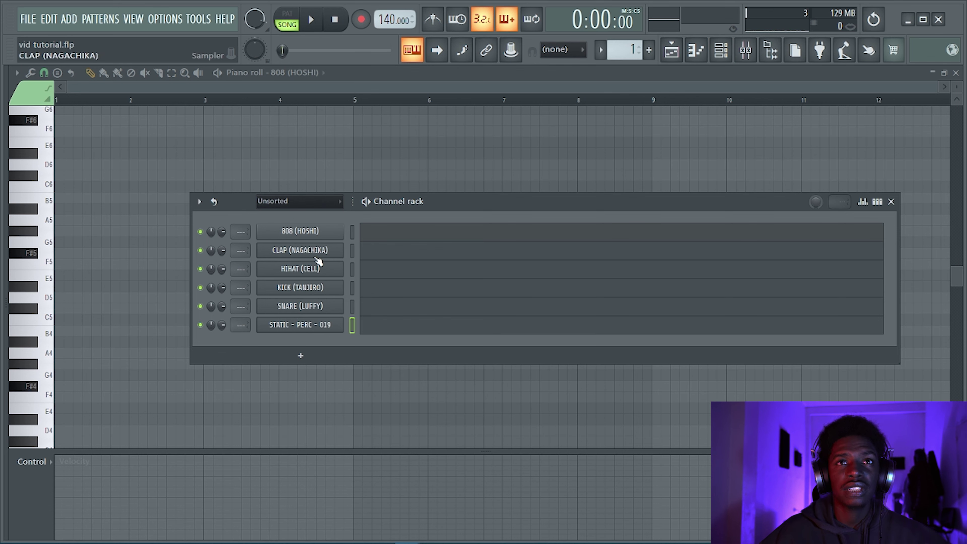
left_click(685, 53)
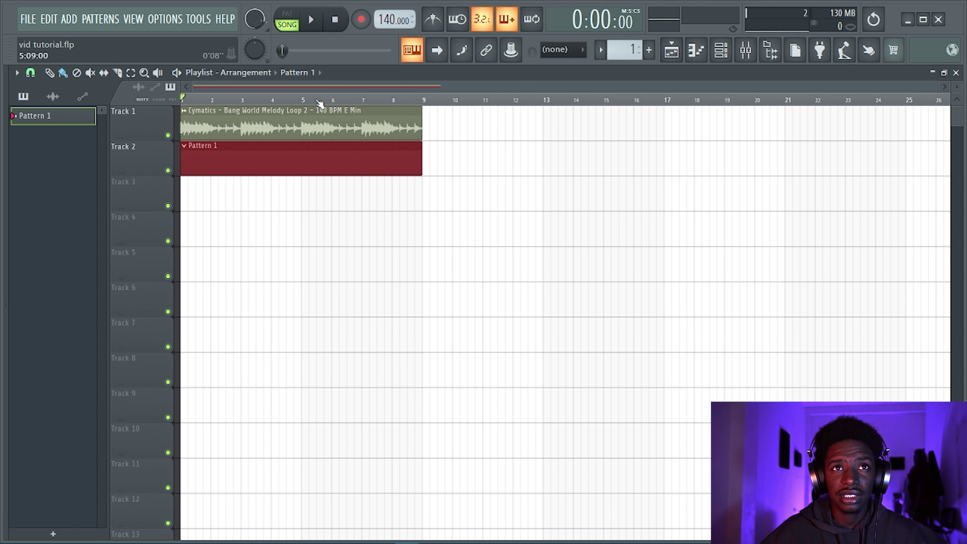
double_click(318, 163)
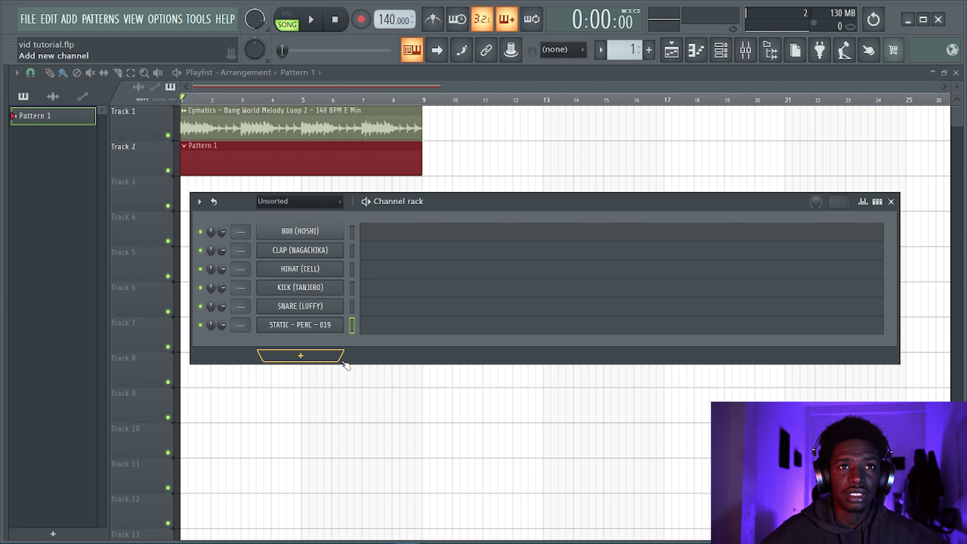
left_click(368, 257)
Place C5 clap notes at bars 1, 2, 3 and 4
key("space")
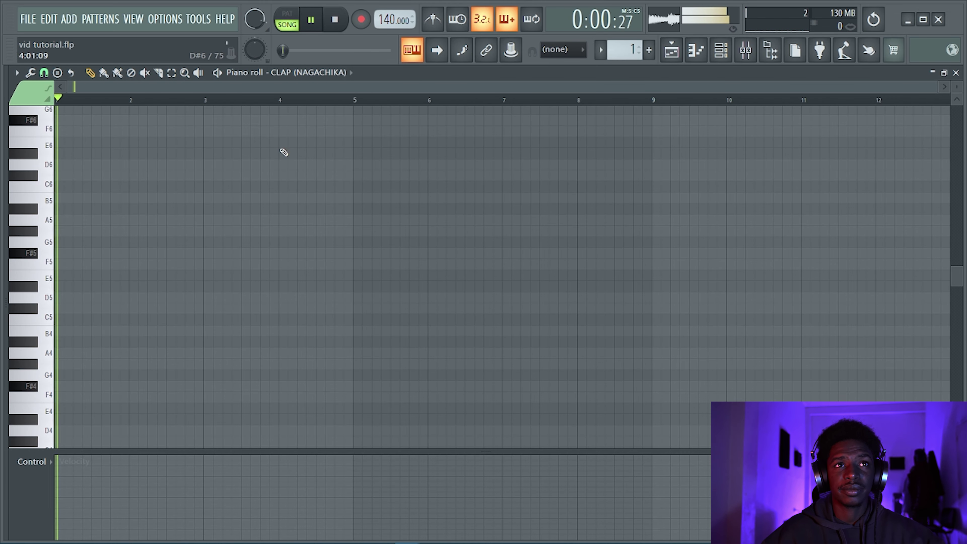
key("space")
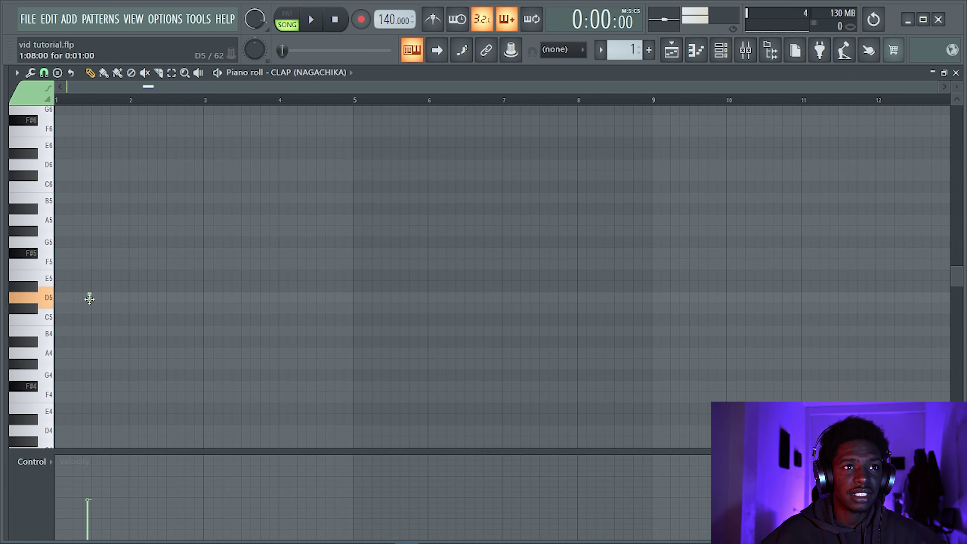
left_click_drag(90, 299, 94, 319)
key("space")
left_click(168, 320)
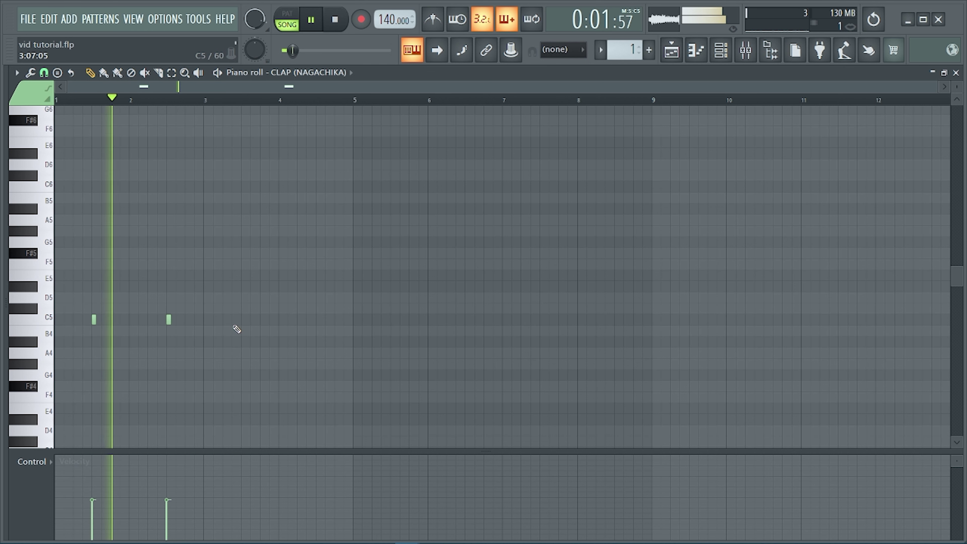
left_click(243, 320)
left_click(318, 319)
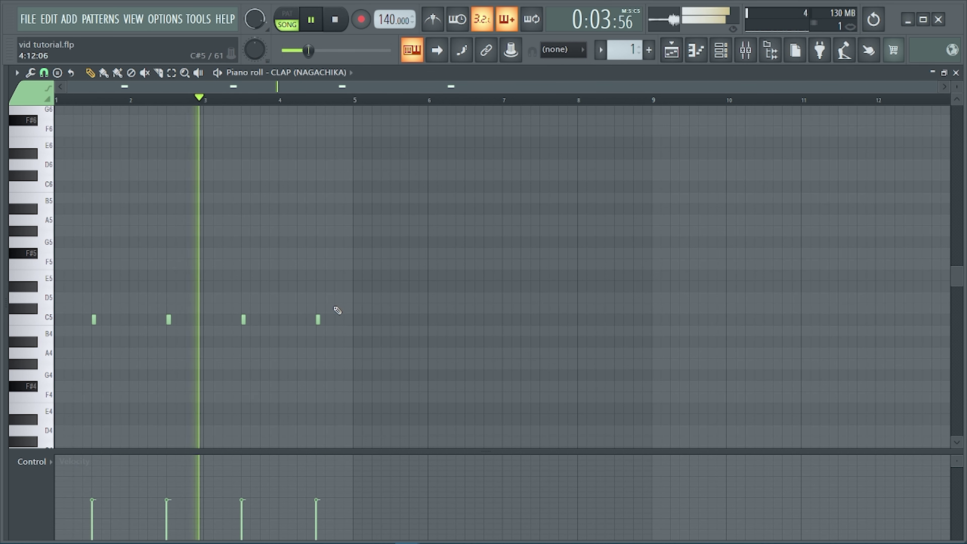
Duplicate the four clap notes into bars 5–8 with Ctrl+B and return to the Playlist
key("ctrl+a")
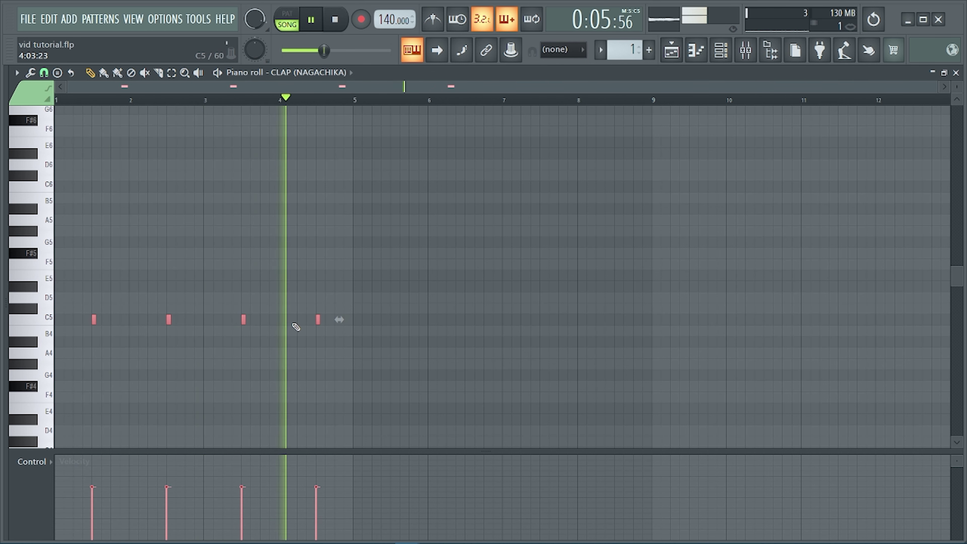
key("space")
left_click_drag(391, 345, 36, 280)
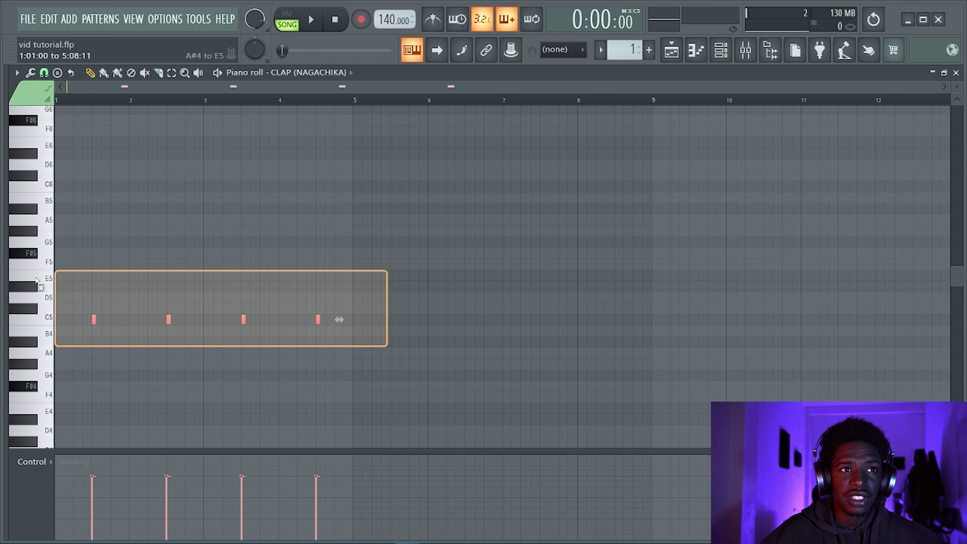
mouse_move(135, 353)
left_mouse_down()
mouse_move(144, 362)
mouse_move(319, 370)
left_mouse_up()
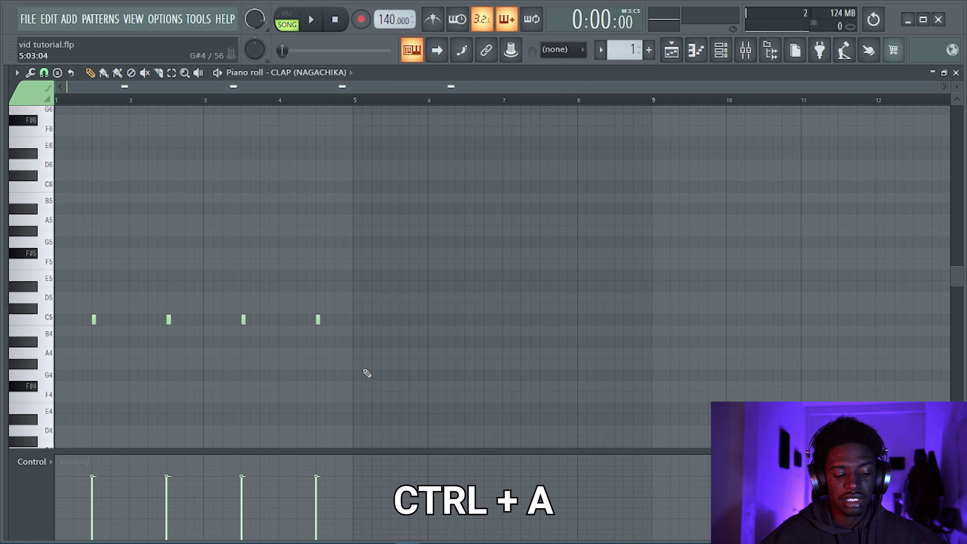
key("ctrl+a")
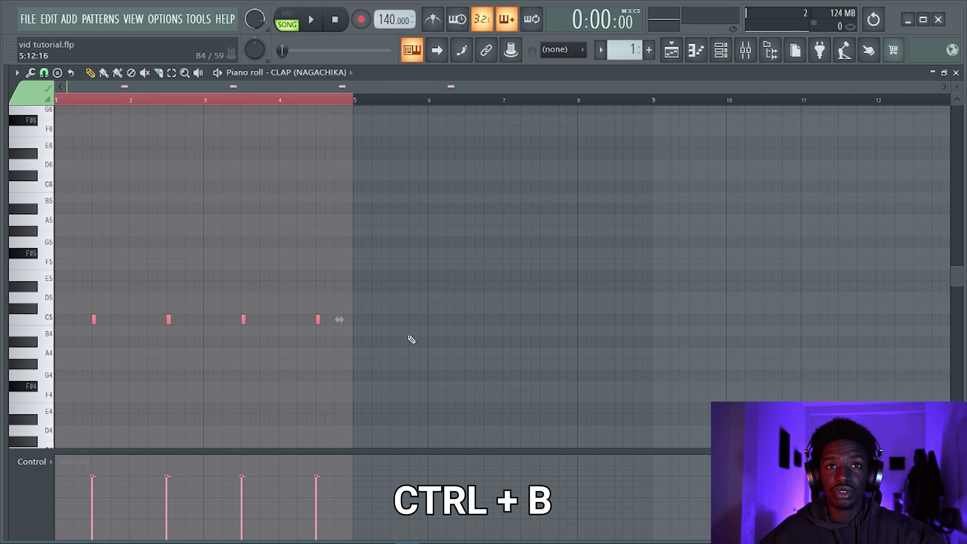
key("ctrl+b")
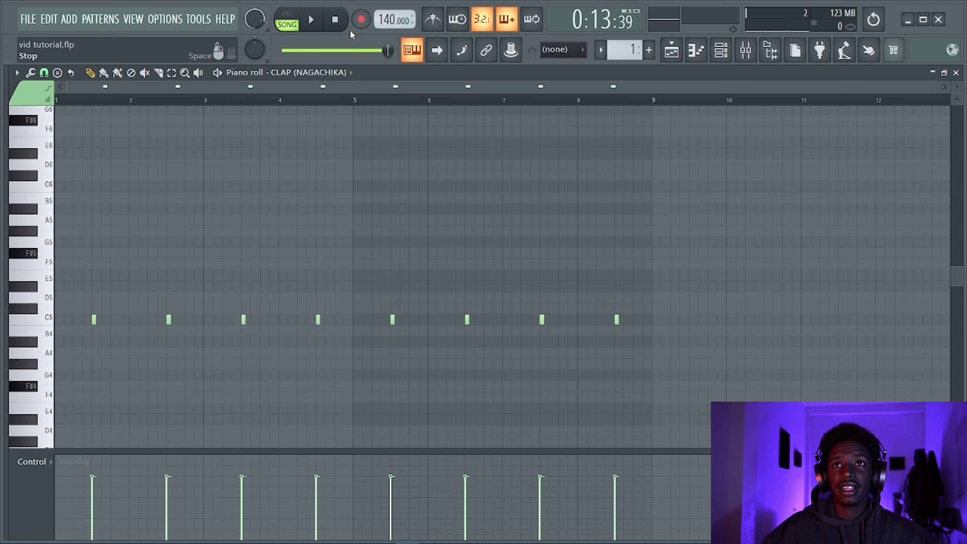
left_click(677, 59)
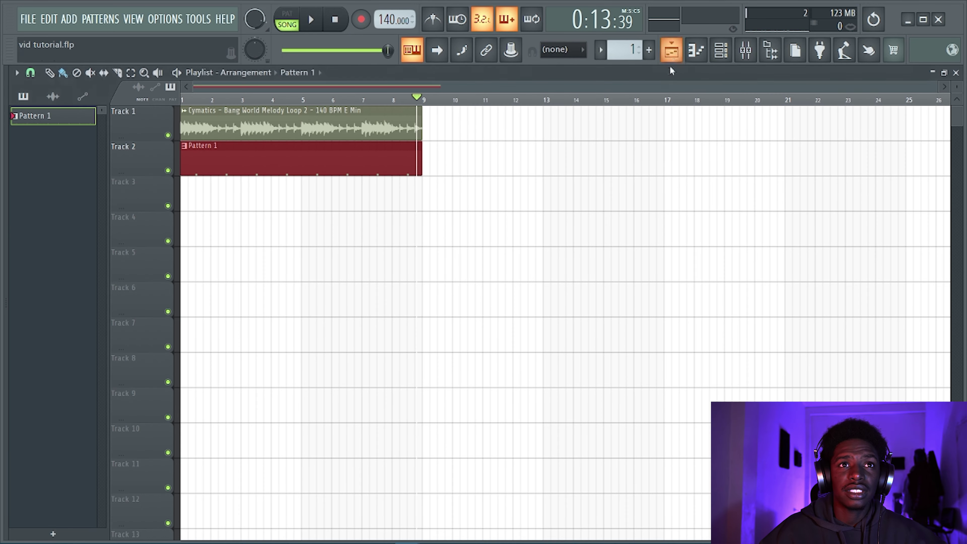
Load the Cymatics - Bang Hihat MIDI 2 pattern into the HIHAT (CELL) piano roll
left_click(725, 49)
left_click(370, 274)
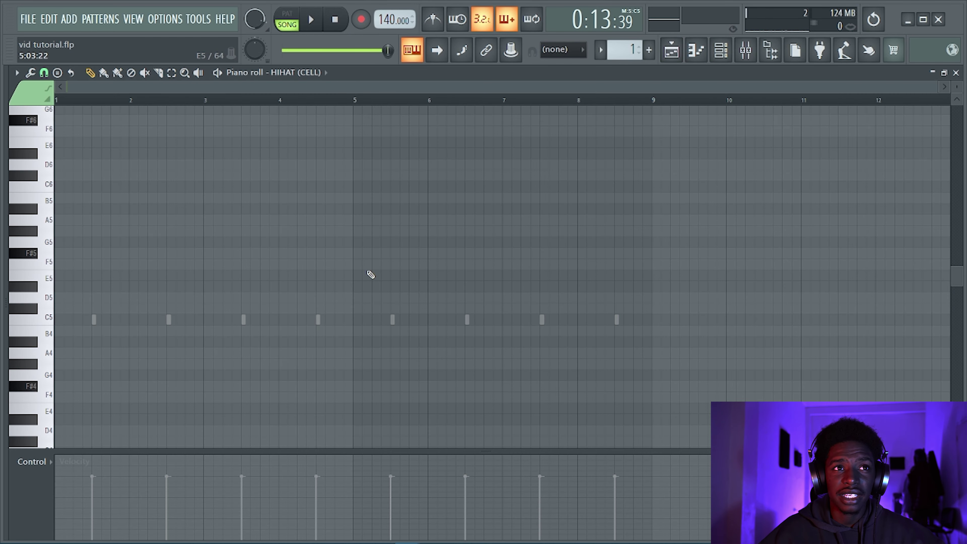
mouse_move(2, 261)
scroll(74, 213, "up", 15)
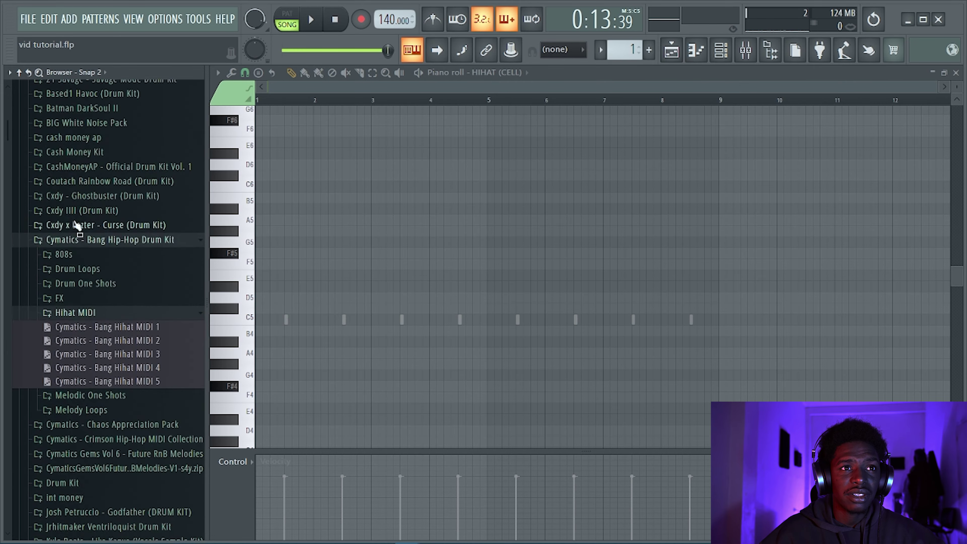
scroll(76, 224, "down", 10)
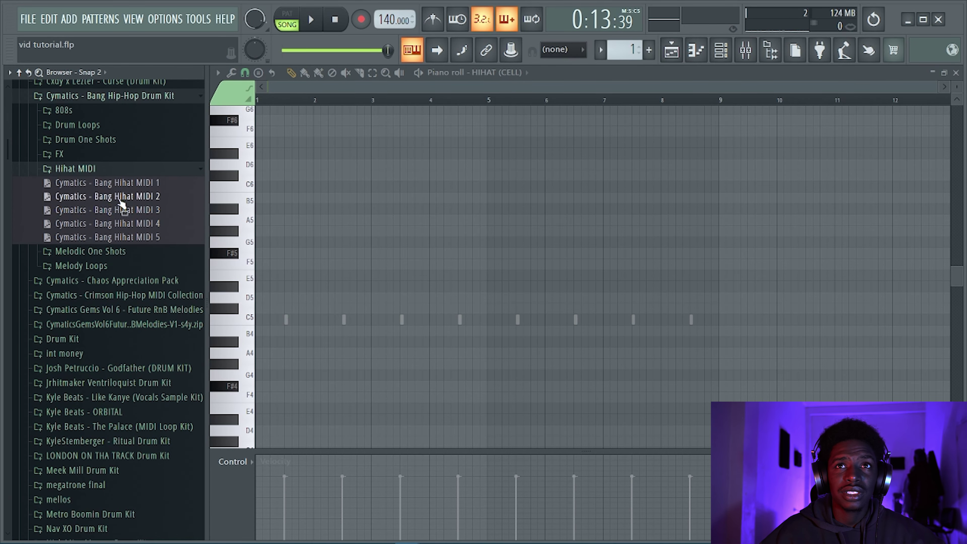
left_click(136, 201)
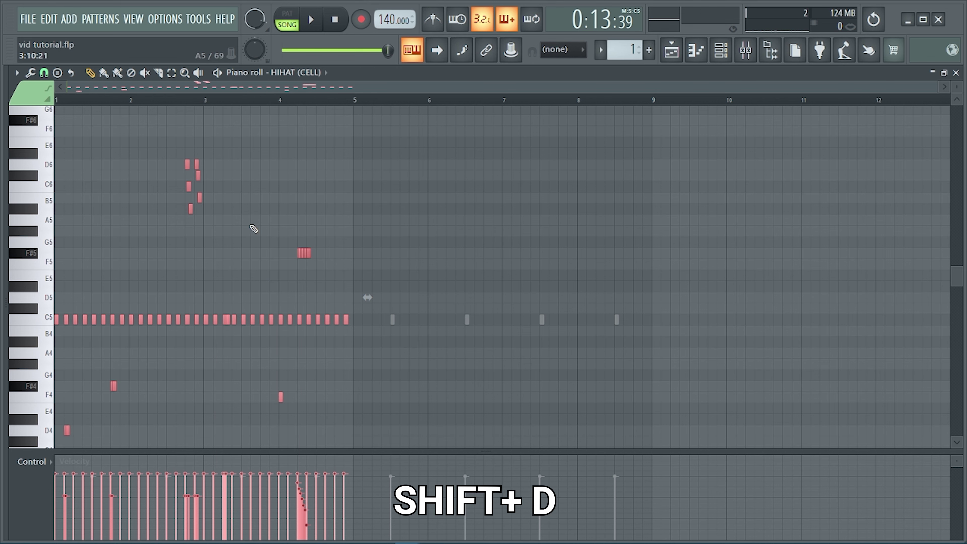
Delete the six high hi-hat notes around bar 3
left_click_drag(255, 247, 125, 150)
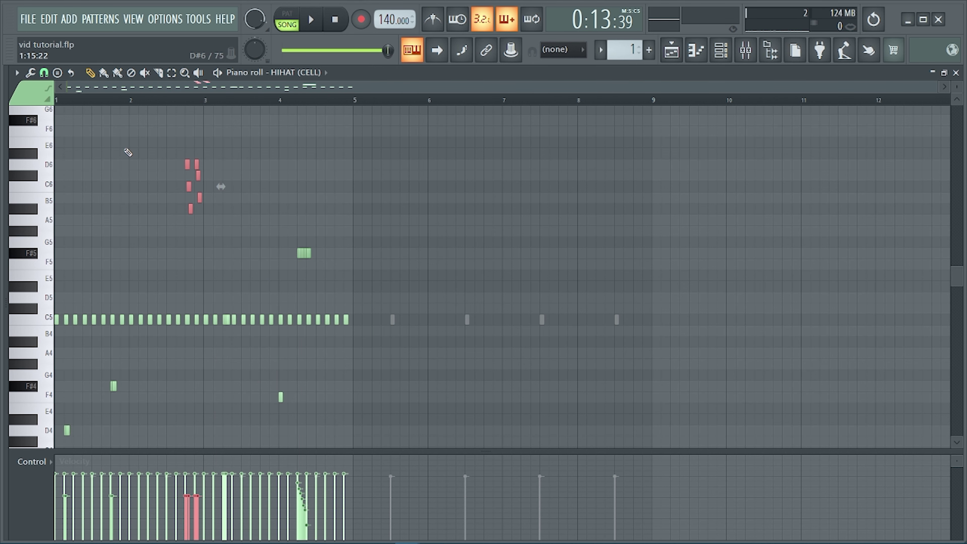
key("Delete")
scroll(312, 84, "up", 5)
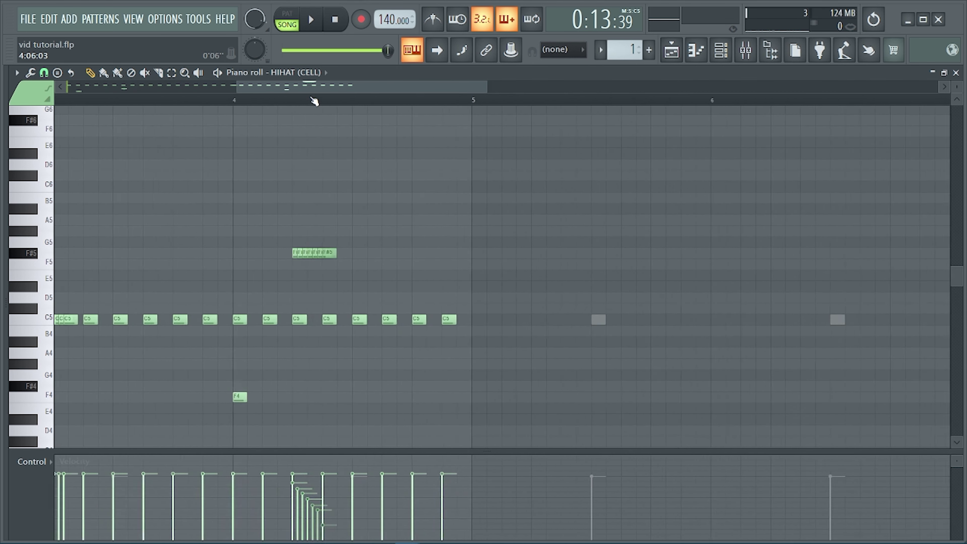
key("alt+F8")
key("alt+F8")
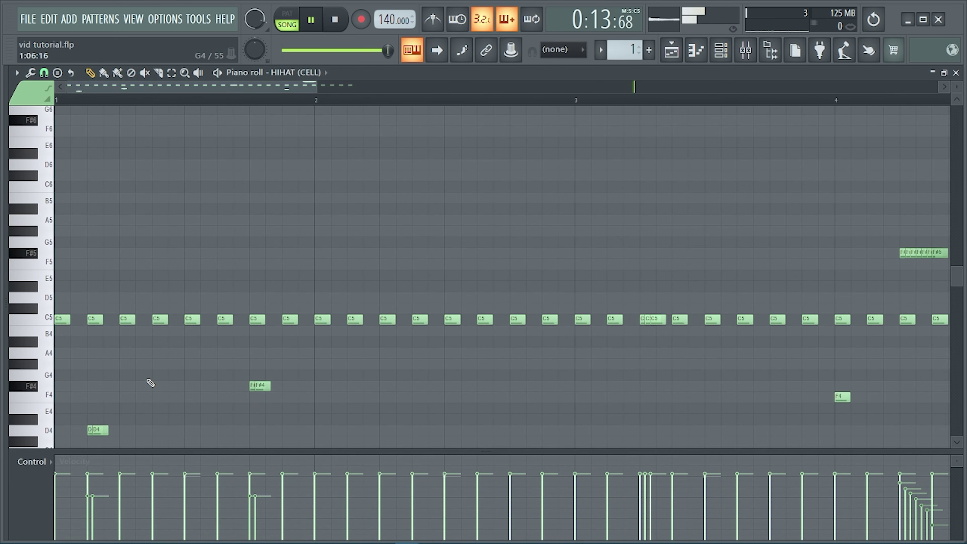
Add a C5 hi-hat early in bar 1, delete the short F#4, and shift the other F#4 earlier
key("space")
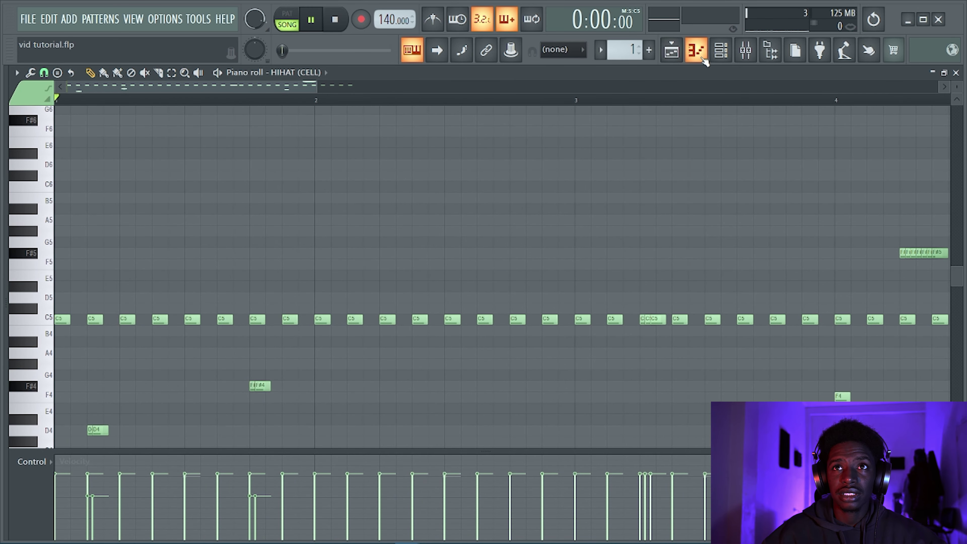
key("space")
scroll(249, 264, "down", 4)
key("space")
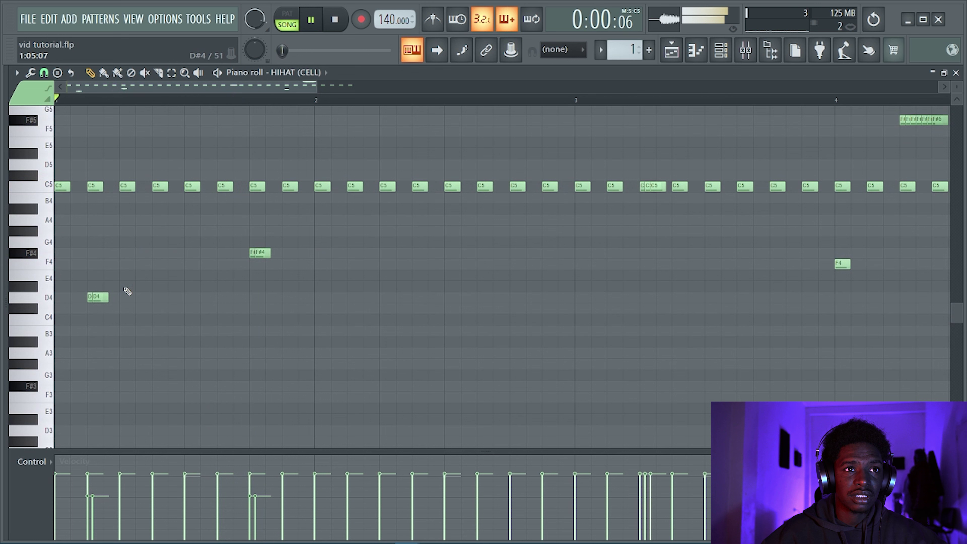
key("space")
key("space")
key("space")
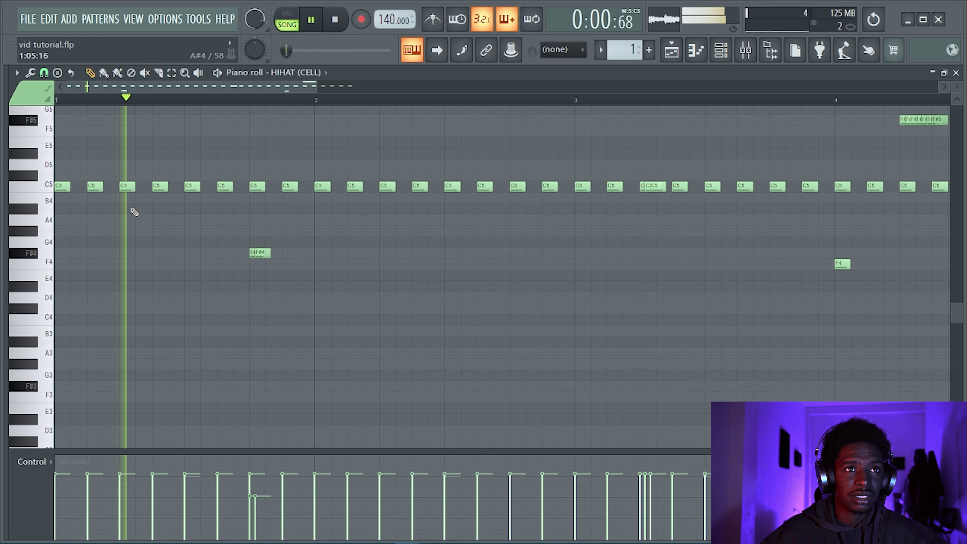
key("space")
left_click(141, 185)
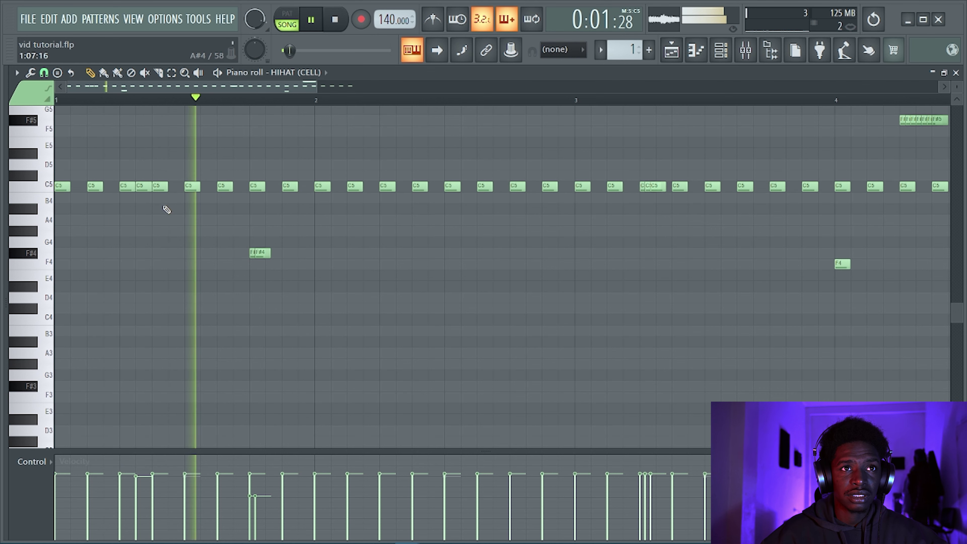
right_click(266, 254)
key("space")
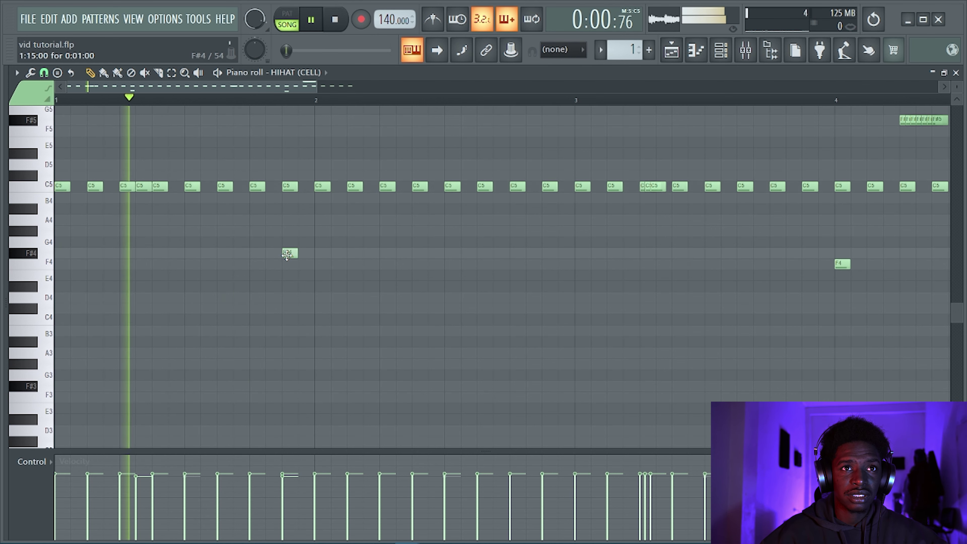
left_click_drag(279, 257, 272, 255)
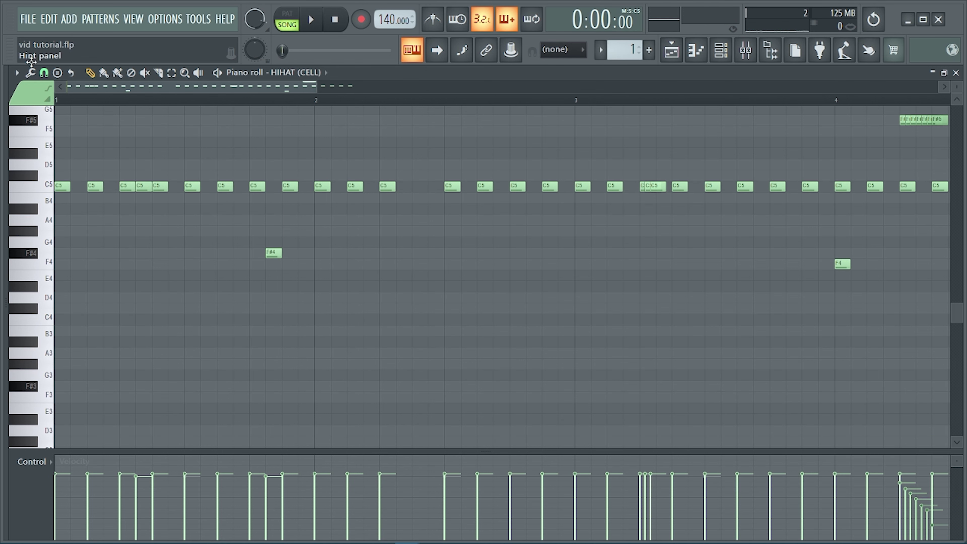
Set snap to 1/3 step and lower the three overlapping bar-3 C5 hats to G#4
left_click(44, 73)
left_click(59, 162)
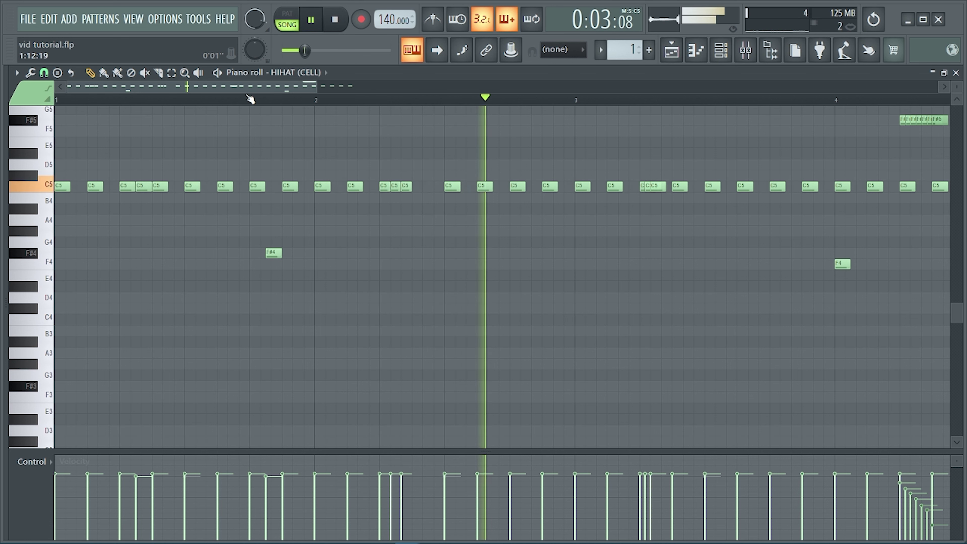
left_click(250, 99)
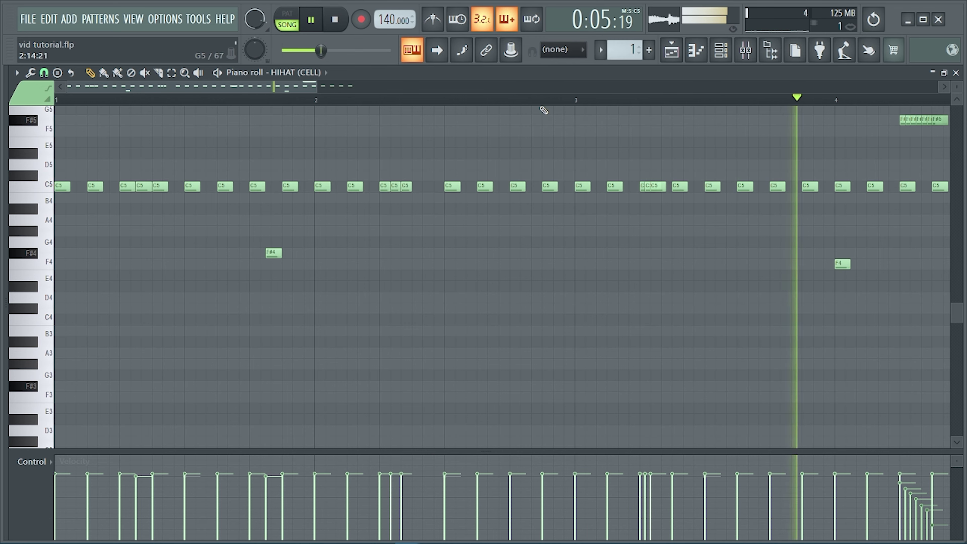
scroll(544, 111, "down", 4)
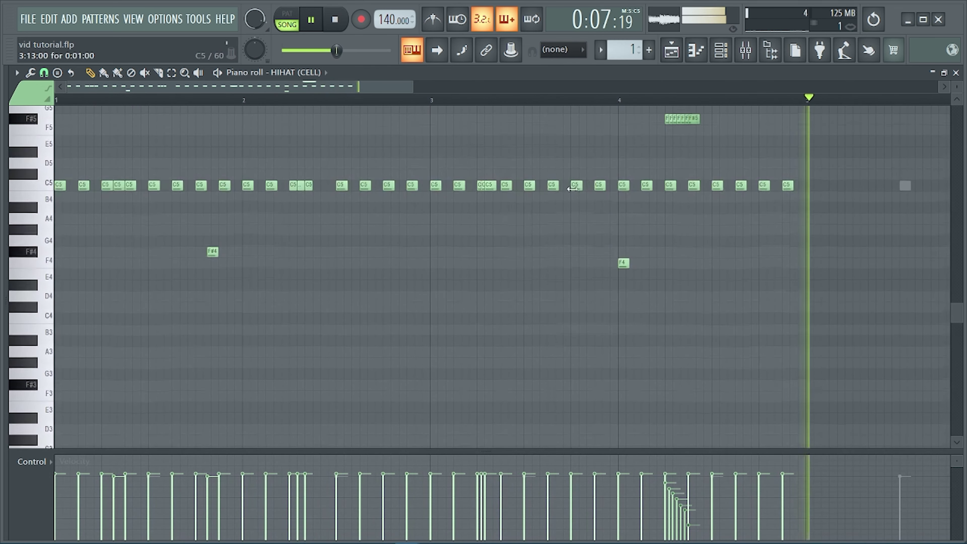
left_click(487, 185)
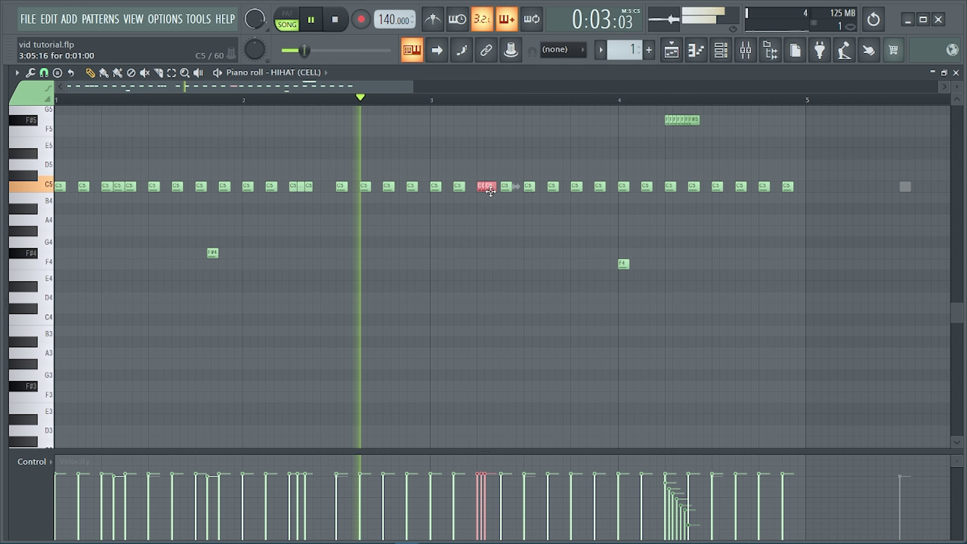
key("Down")
key("Down")
key("Down")
key("Down")
Duplicate bars 1–4 of hi-hats into bars 5–9 and play back from bar 5
left_click(419, 99)
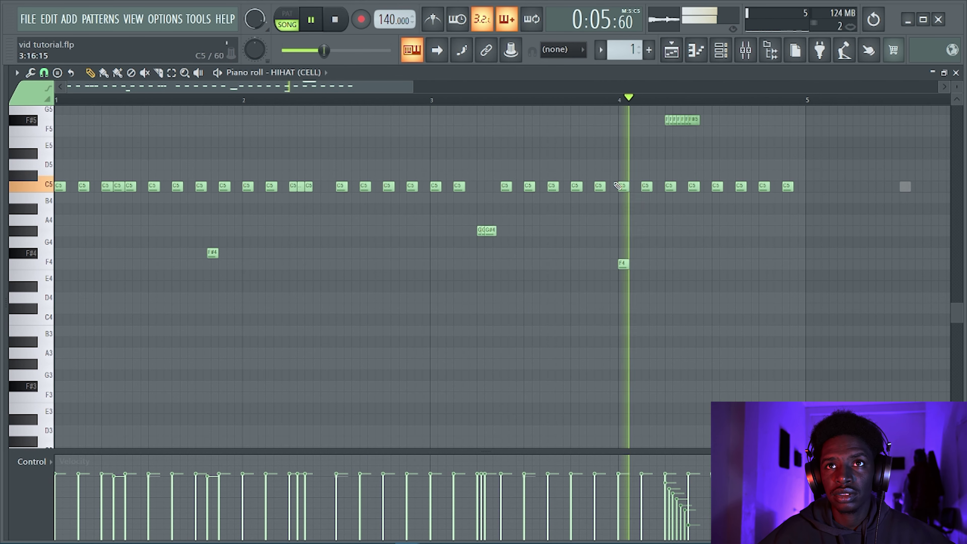
scroll(670, 171, "up", 4)
key("space")
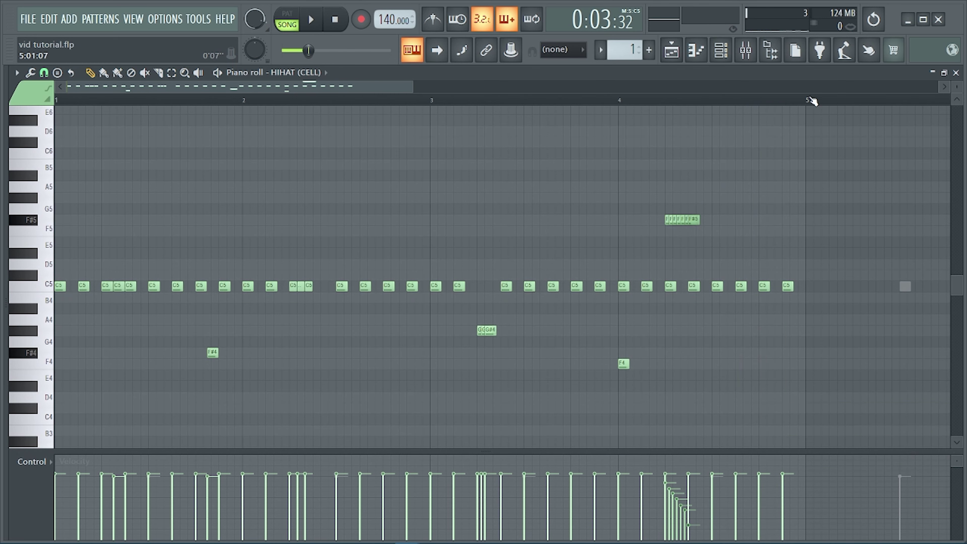
left_click_drag(811, 99, 2, 104)
key("ctrl+b")
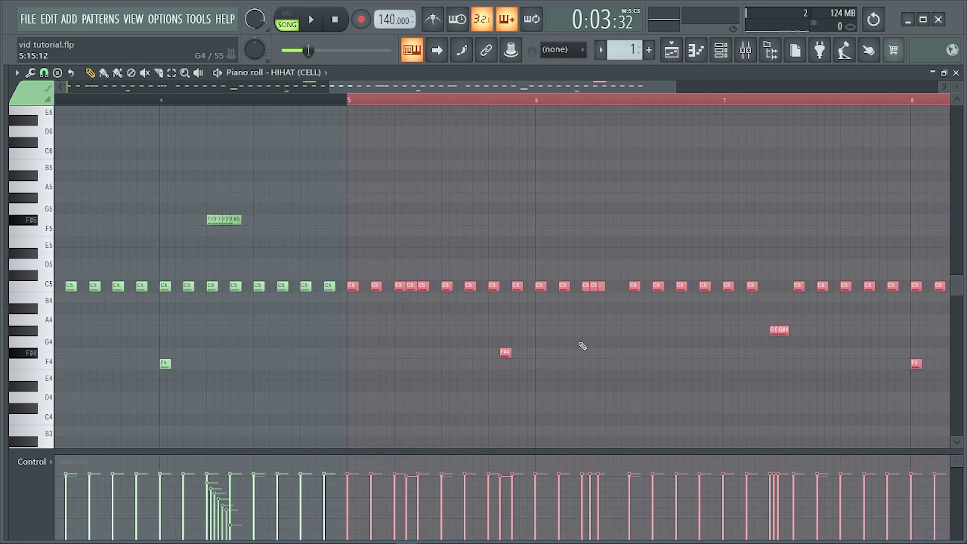
left_click(142, 285)
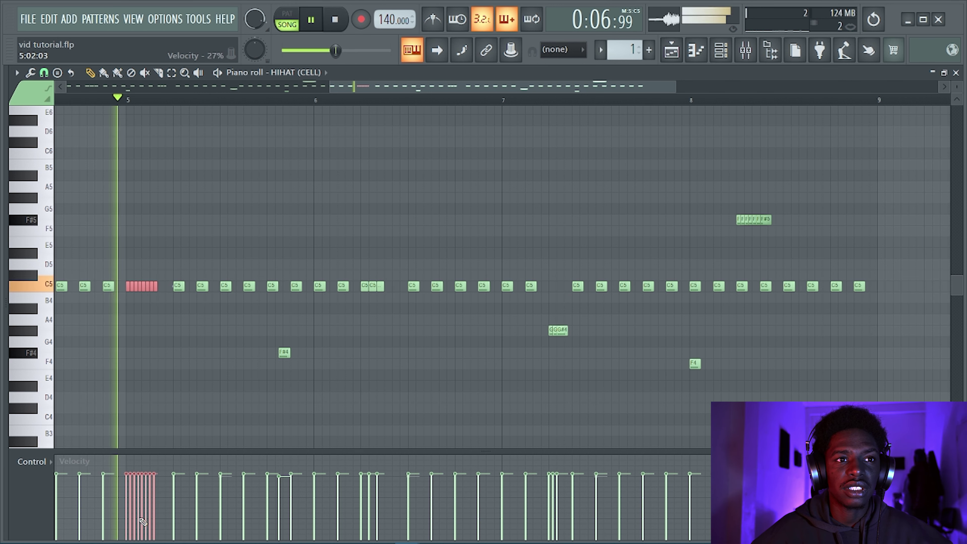
key("space")
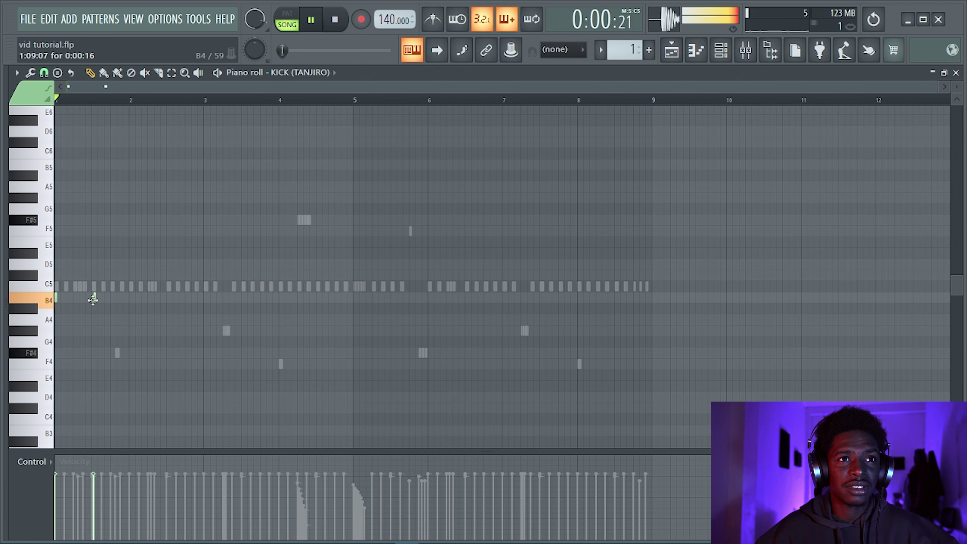
Move the first B4 kick to bar 2.2, change grid snap, and add a kick right after it
left_click_drag(93, 300, 149, 300)
key("space")
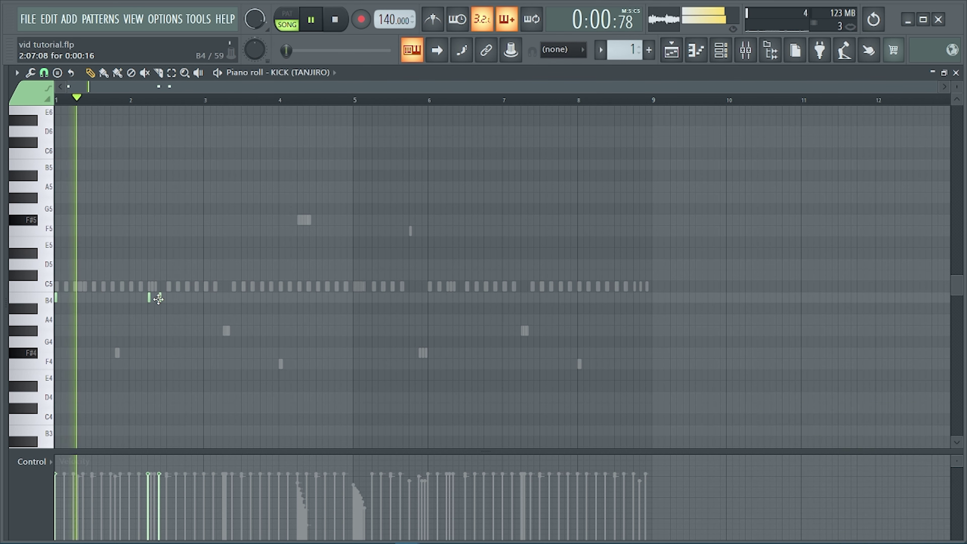
left_click(43, 72)
left_click(61, 186)
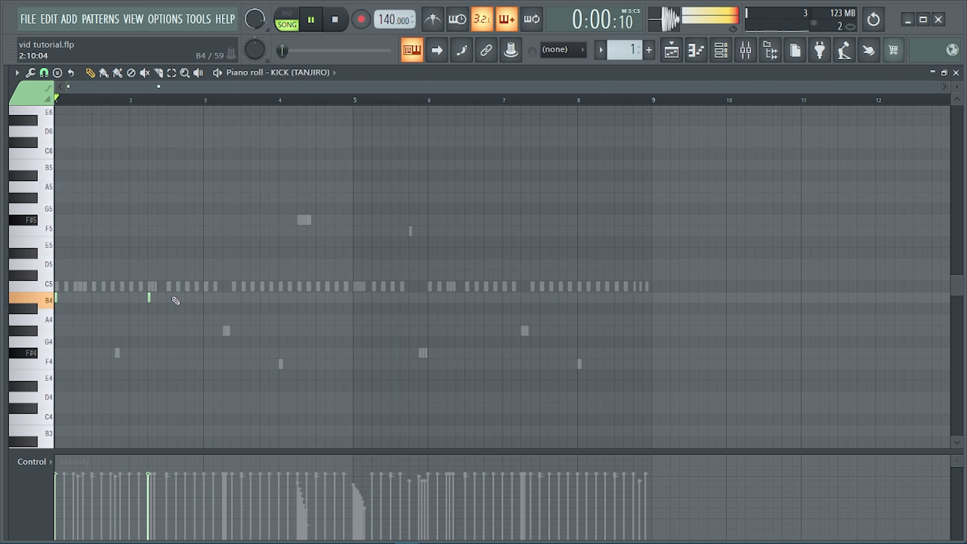
left_click(154, 297)
mouse_move(157, 297)
left_mouse_down()
mouse_move(169, 297)
mouse_move(158, 298)
left_mouse_up()
Add B4 kicks near bars 3, 4.4, 5, 6, 7, 8.2 and 8.4
left_click(205, 297)
left_click(307, 298)
key("space")
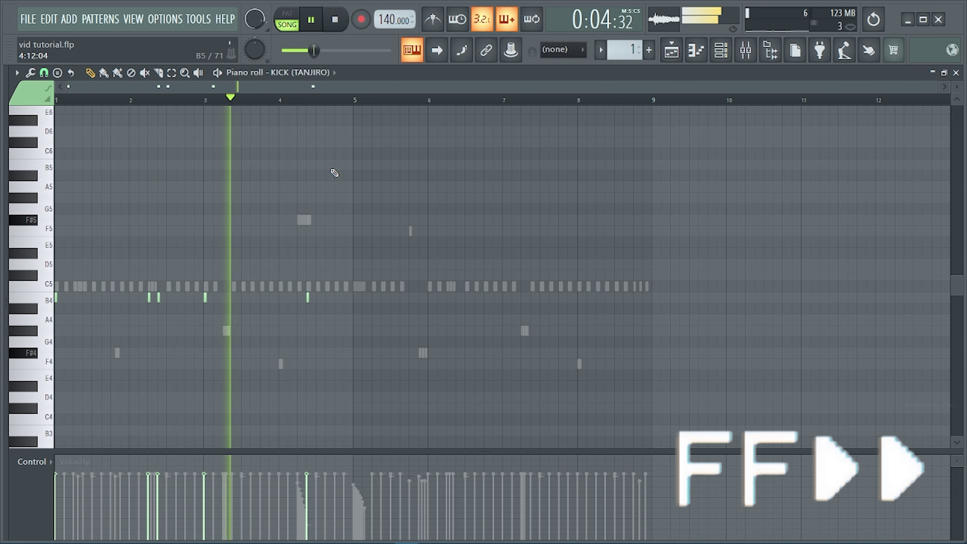
left_click(354, 298)
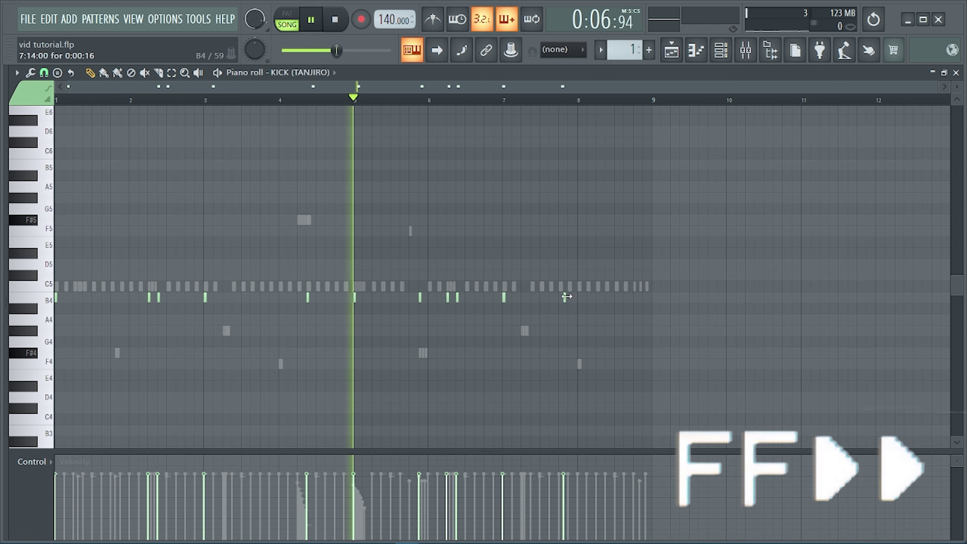
left_click(419, 297)
left_click(448, 297)
left_click(457, 297)
left_click(504, 297)
left_click(567, 297)
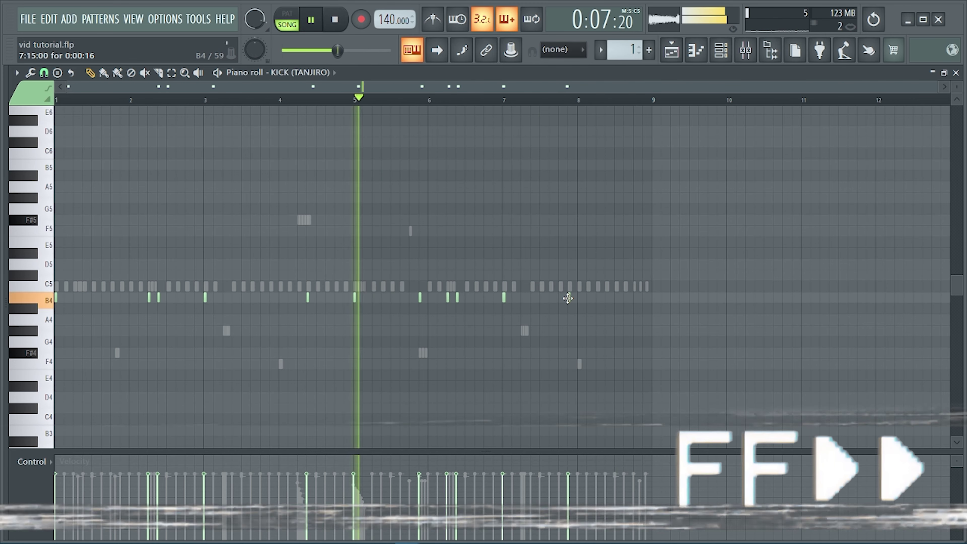
left_click_drag(568, 297, 596, 297)
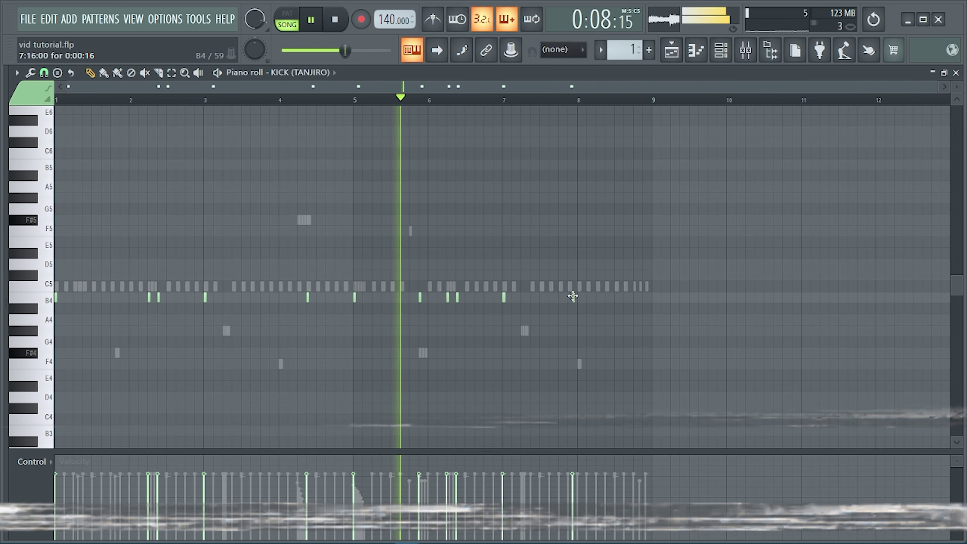
left_click(606, 297)
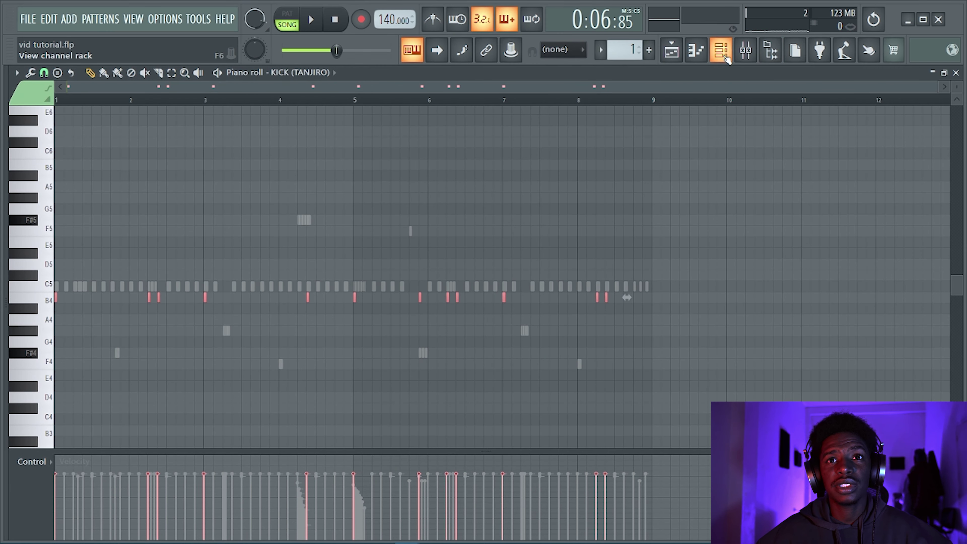
Open the Channel rack and select another drum channel to edit
left_click(721, 52)
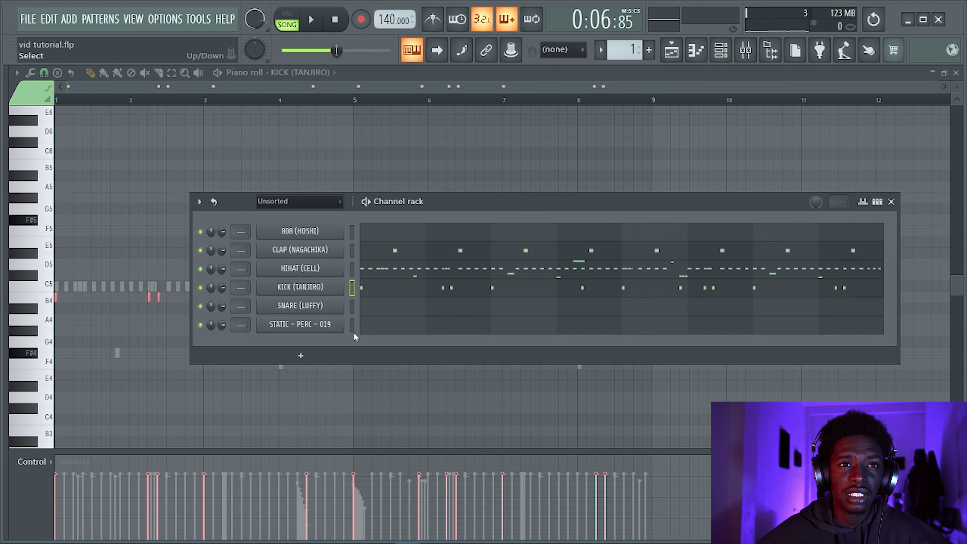
left_click(351, 307)
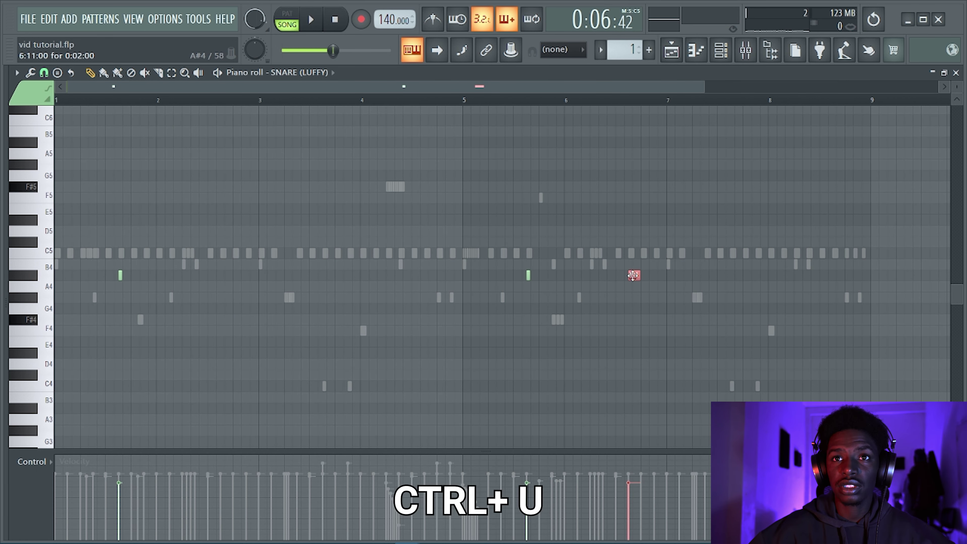
Chop the bar-6 A#4 snare into a roll with Ctrl+U and shift it slightly earlier
key("ctrl+u")
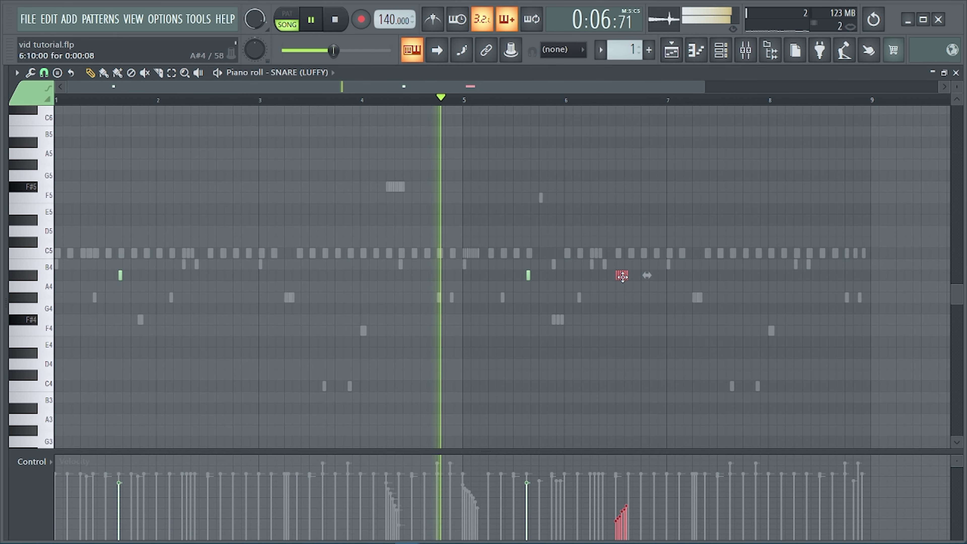
left_click_drag(622, 276, 610, 280)
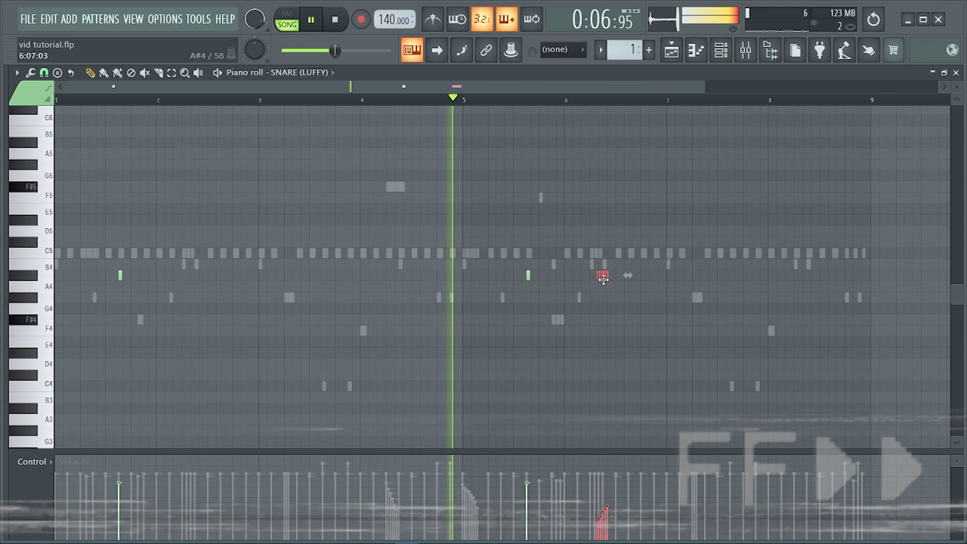
left_click_drag(604, 280, 597, 281)
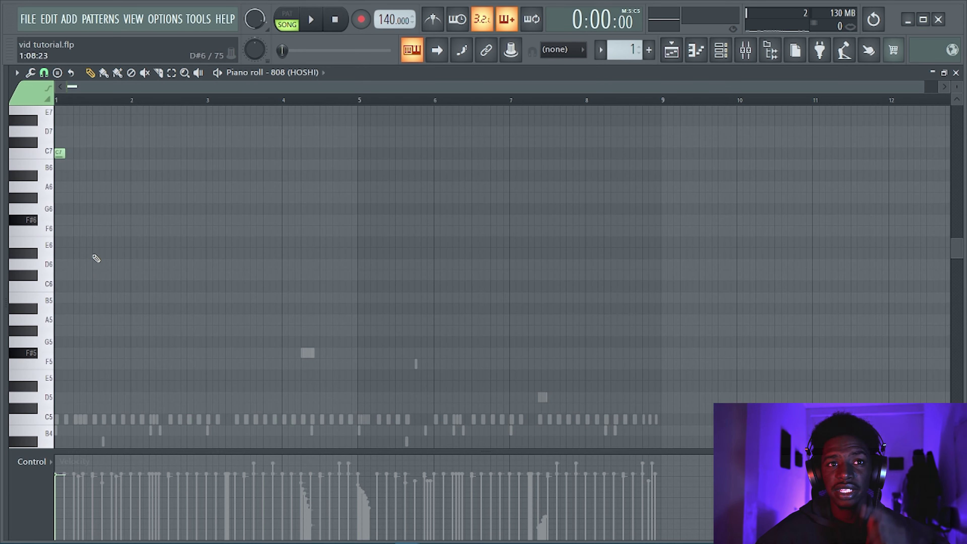
Set grid snap to one step, replace the second C7 808 note near bar 2.4, and add one near bar 8.4
scroll(75, 190, "up", 5)
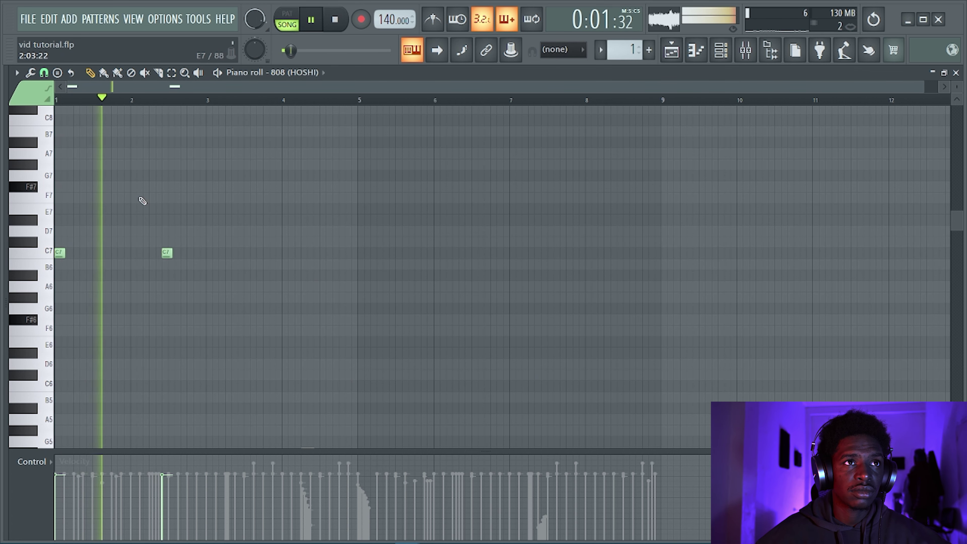
left_click(44, 72)
left_click(67, 189)
key("space")
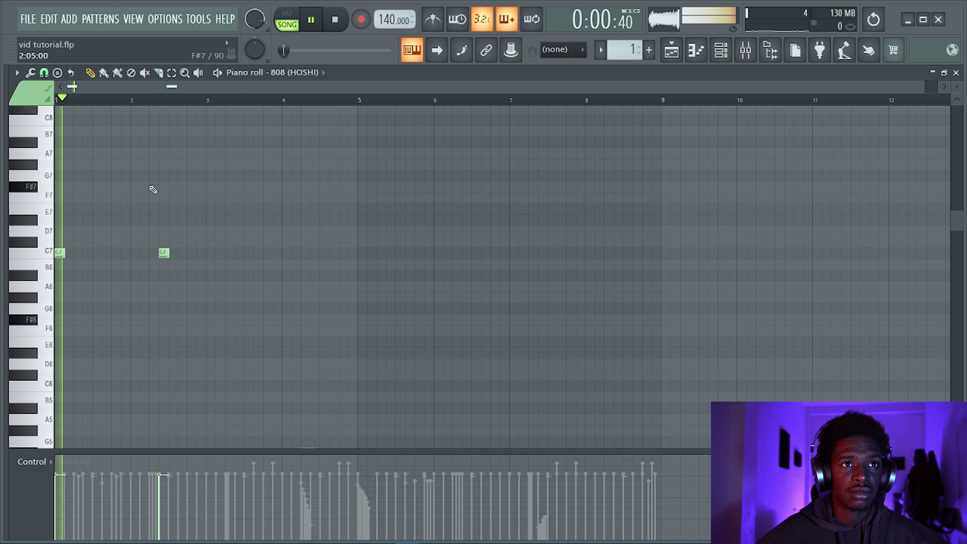
right_click(164, 253)
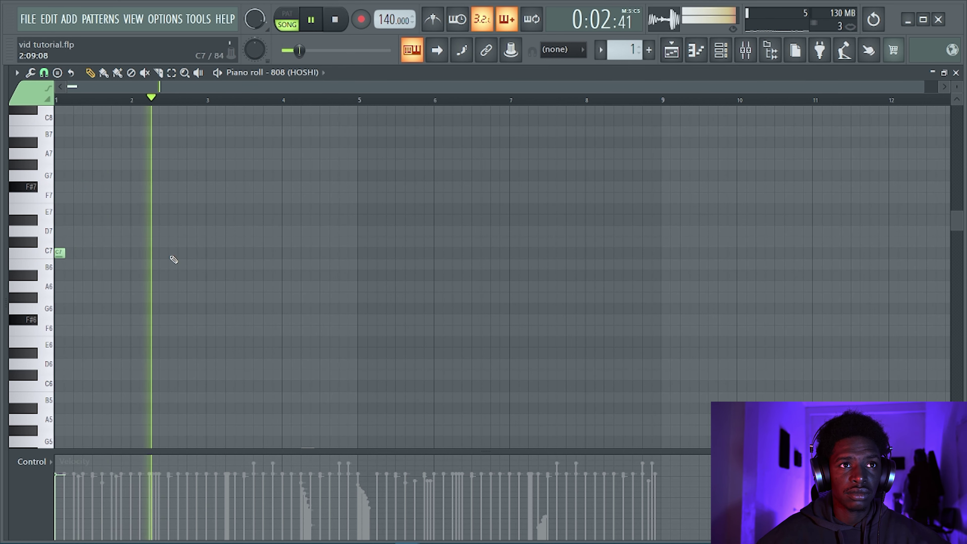
left_click(164, 253)
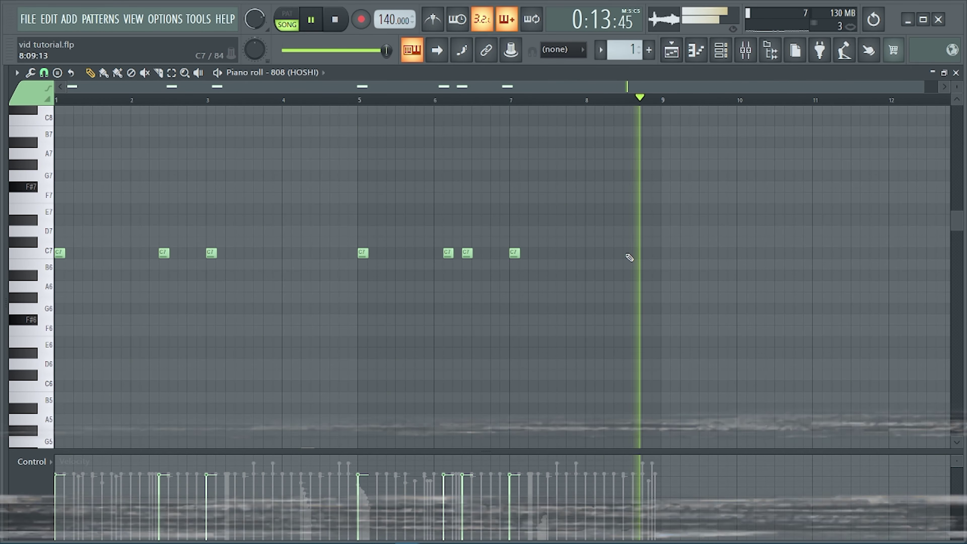
key("space")
left_click(612, 253)
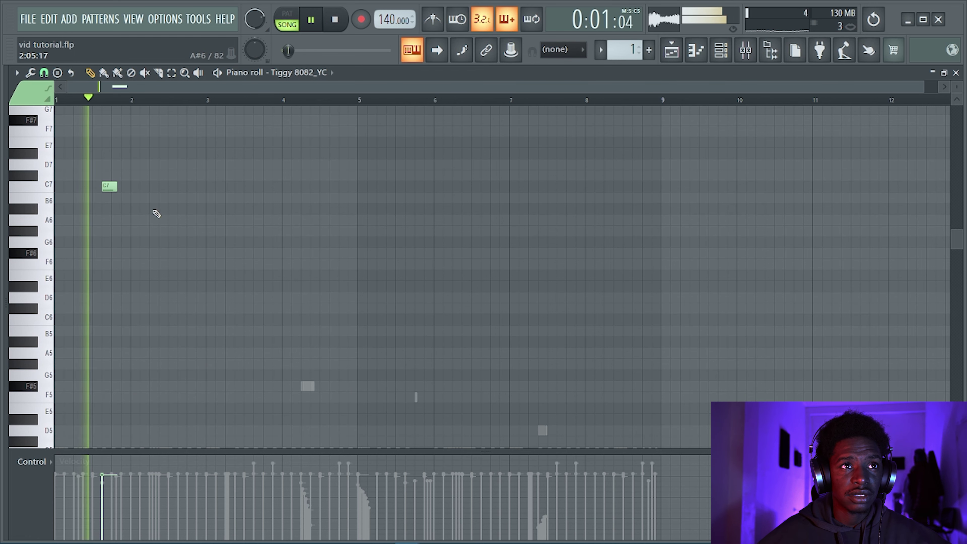
Audition the Tiggy 8082_YC piano roll's D7 and G#7 notes, scrolling up to view them
key("space")
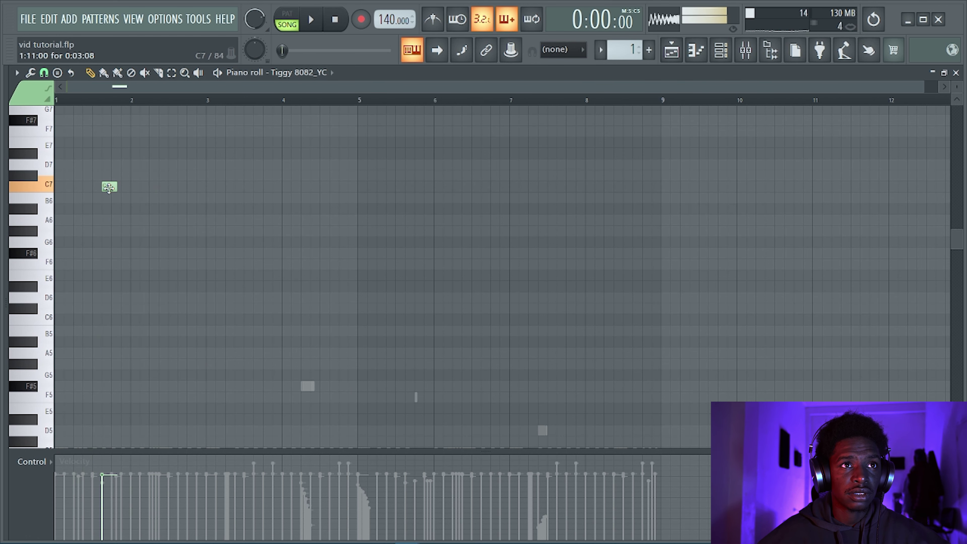
scroll(109, 162, "up", 4)
key("space")
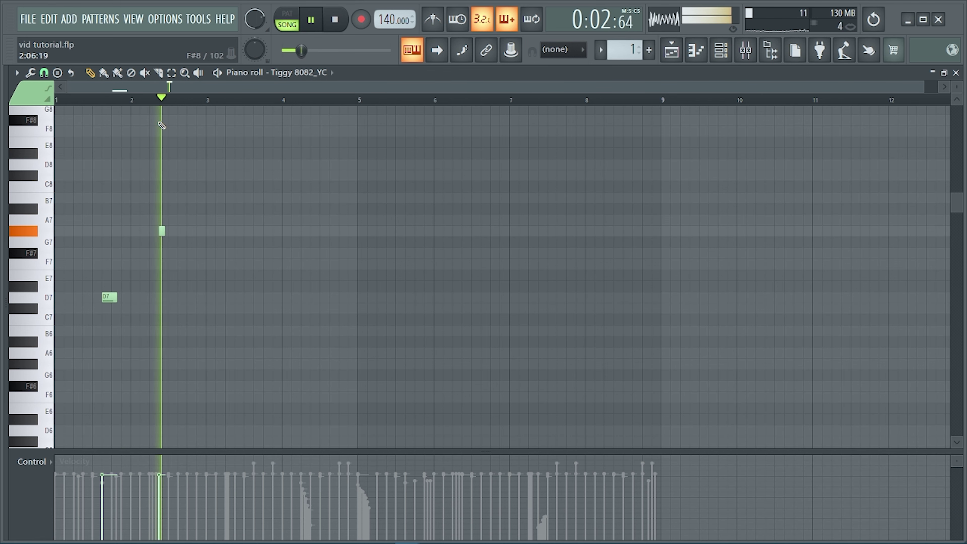
key("space")
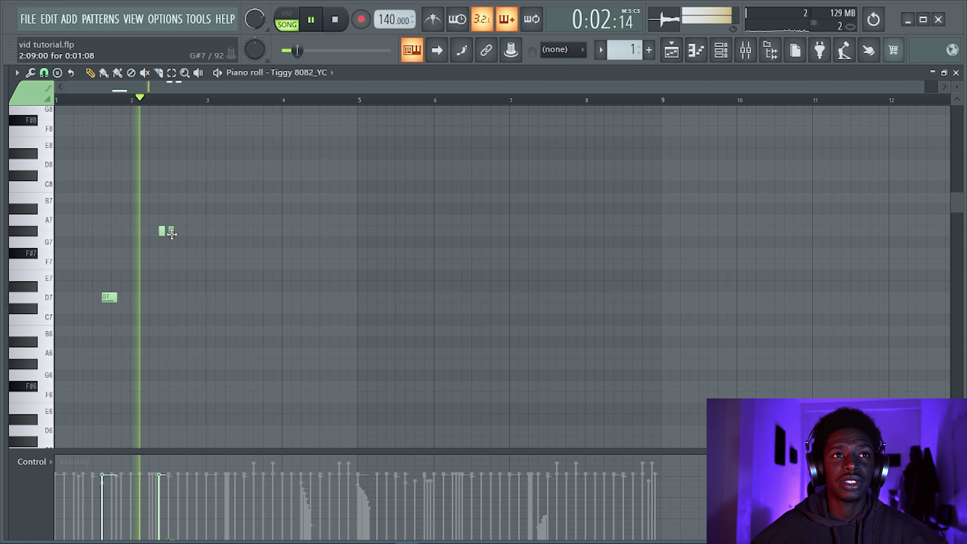
key("space")
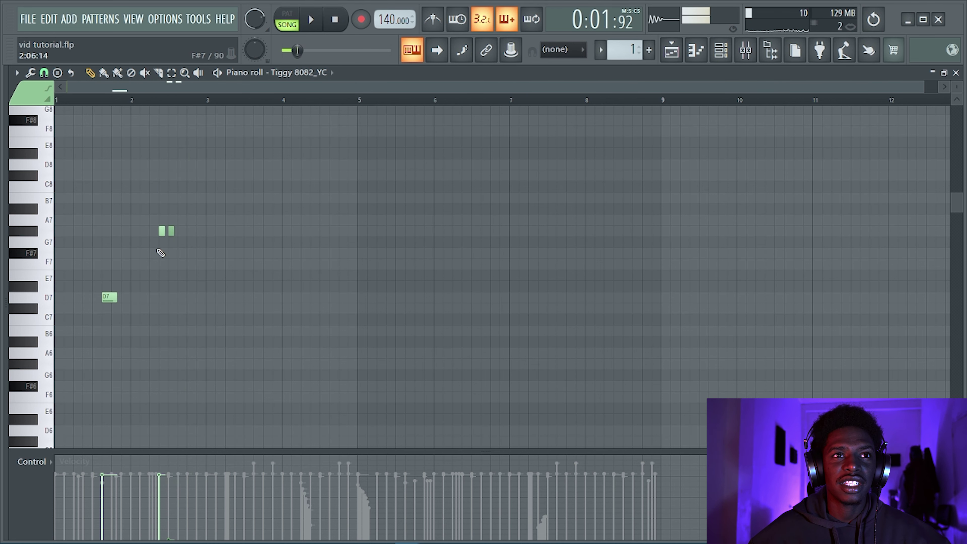